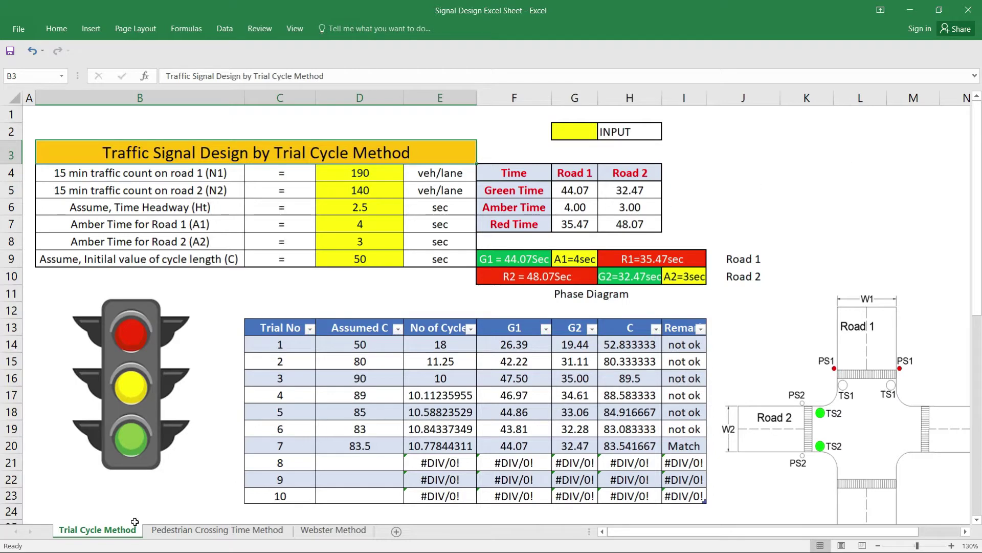
Step: Browse the Pedestrian Crossing Time and Webster Method sheets, then return to Trial Cycle Method
left_click(160, 532)
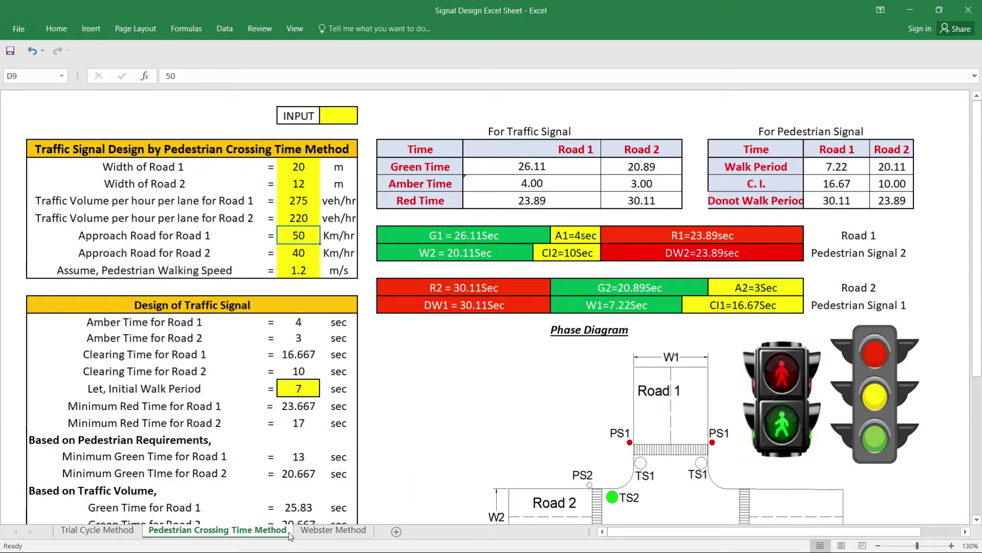
left_click(330, 532)
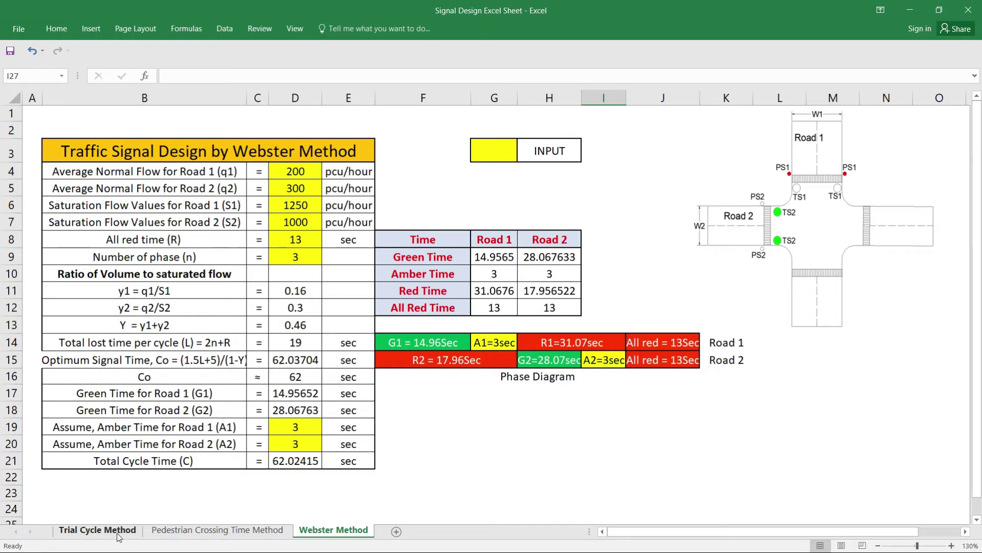
left_click(97, 530)
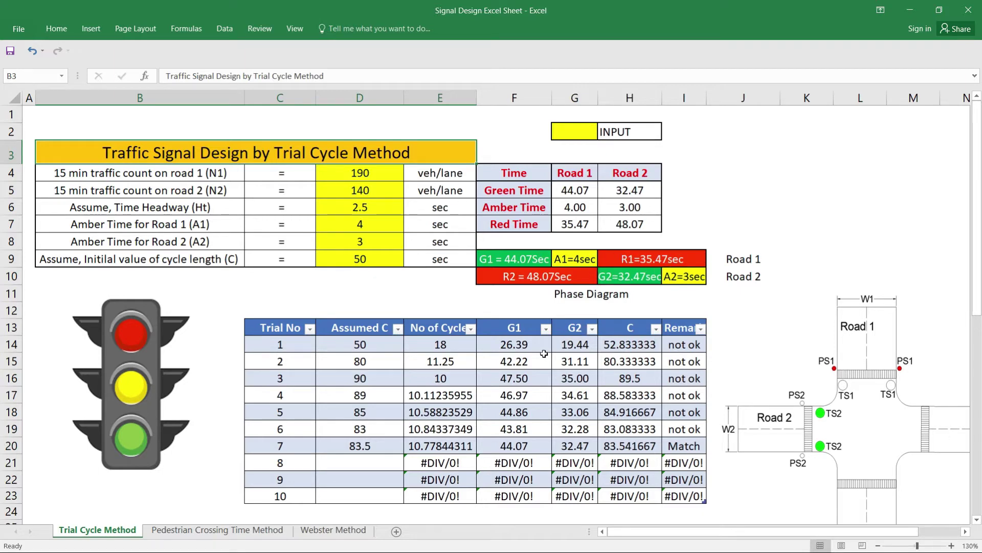
Step: Review the formulas behind the phase diagram's G1, A1, R1, R2, G2 and A2 bars
left_click(525, 261)
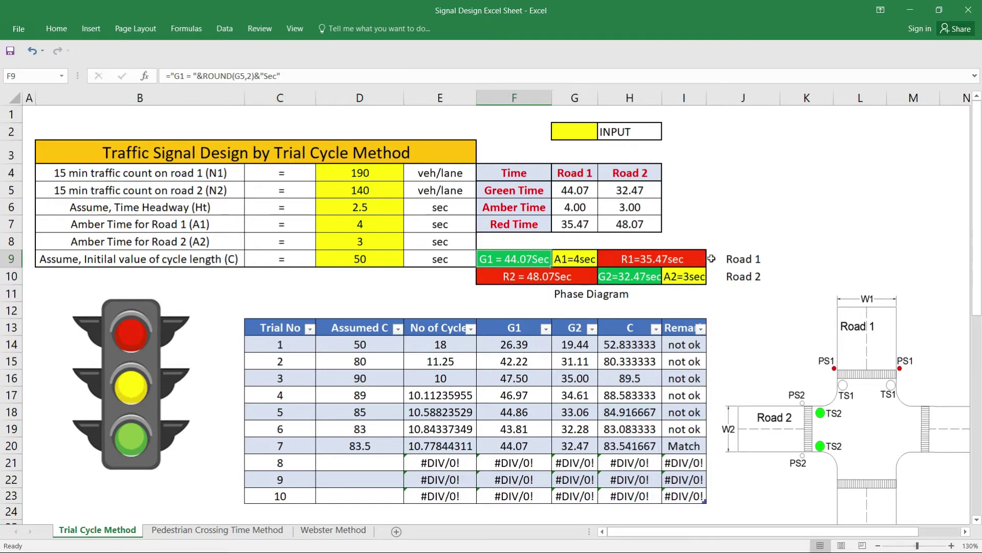
left_click(588, 261)
left_click(664, 260)
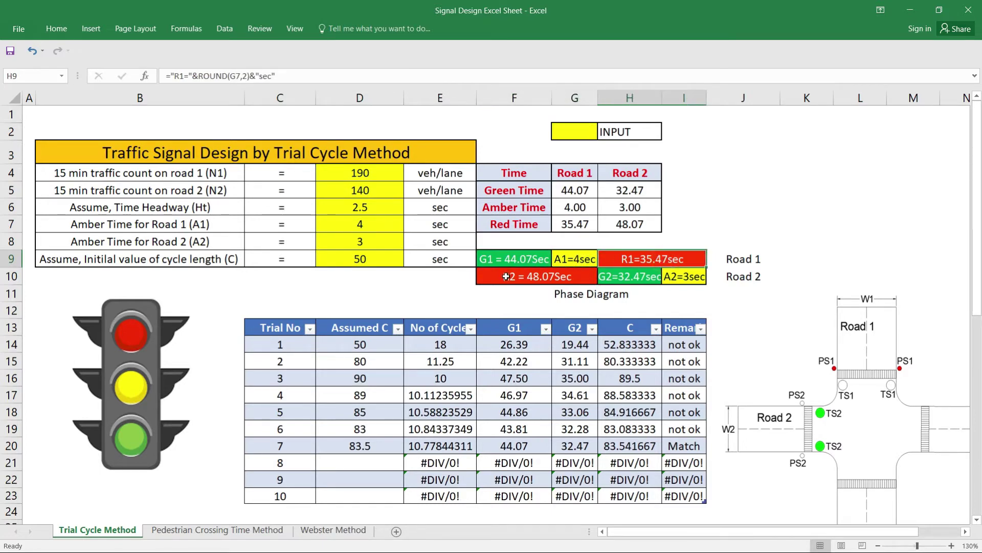
left_click(530, 278)
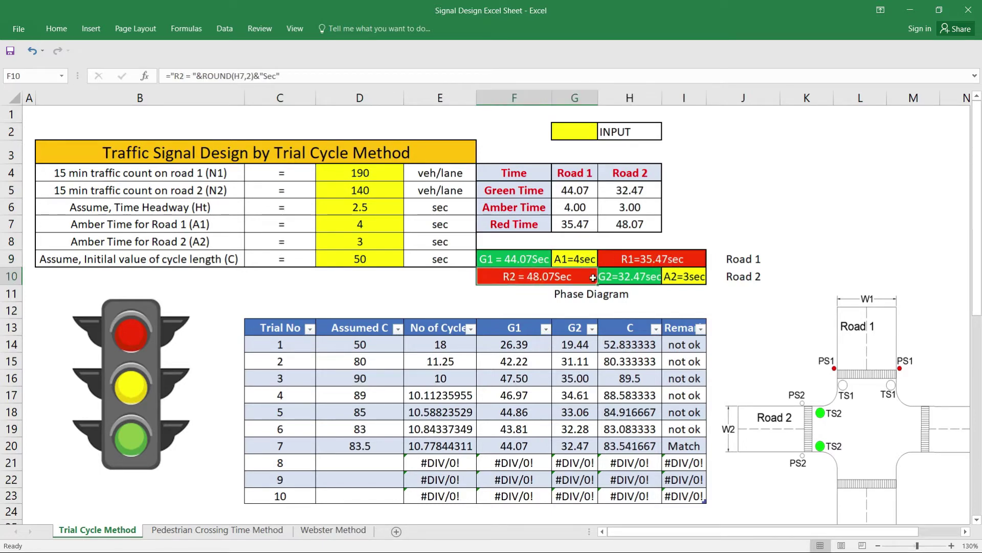
left_click(643, 278)
left_click(693, 276)
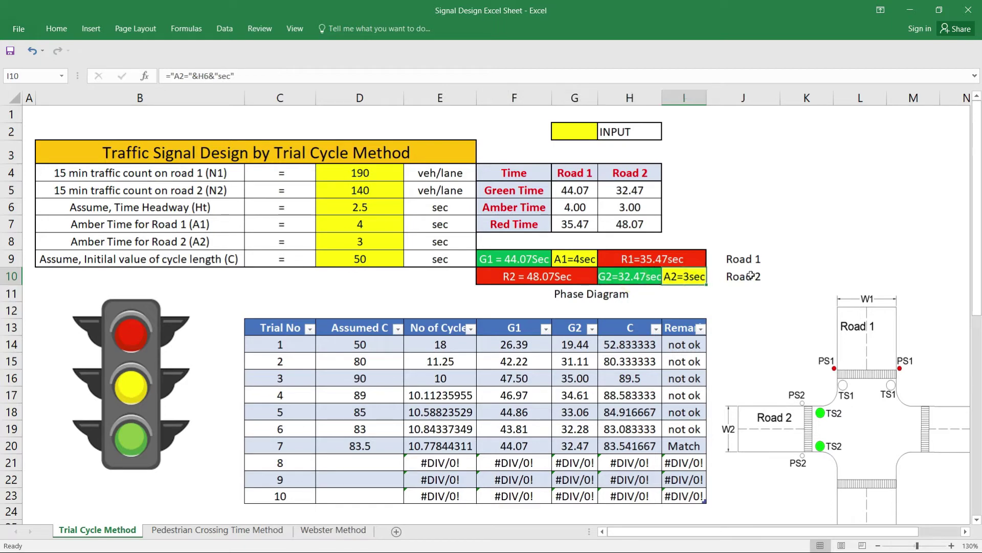
left_click(748, 259)
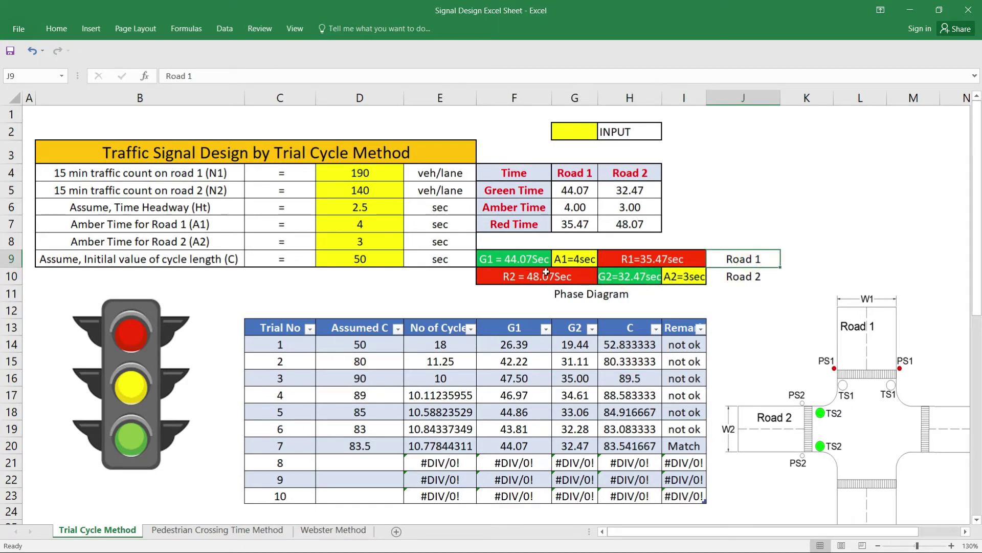
left_click(626, 259)
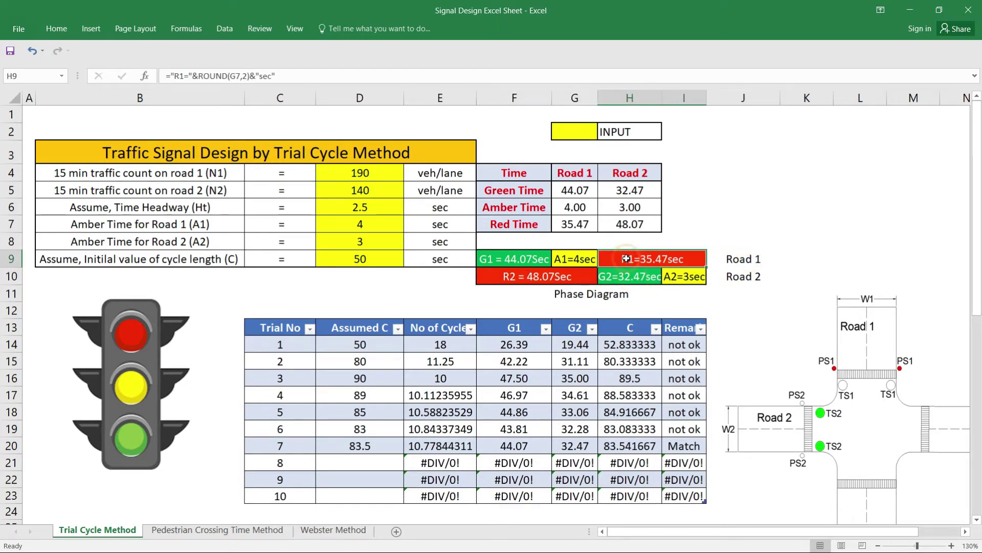
left_click(565, 274)
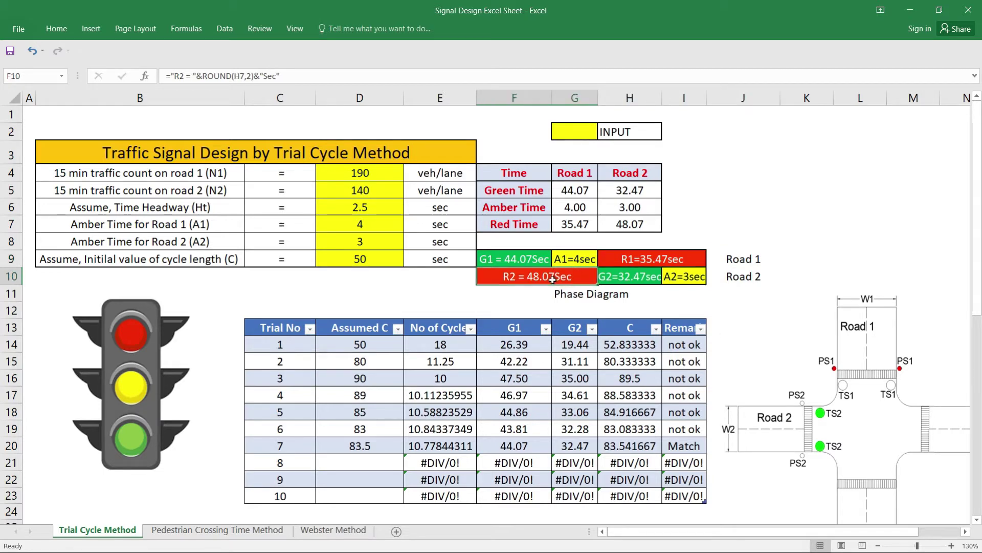
Step: After a glance at the Pedestrian sheet, walk through each green, amber and red time formula
left_click(217, 530)
left_click(125, 532)
left_click(508, 259)
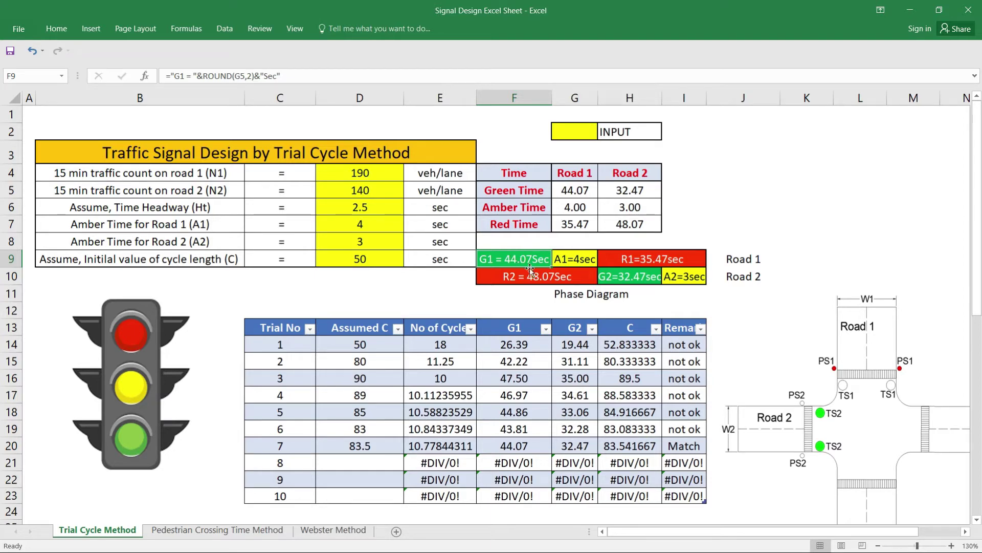
left_click(567, 256)
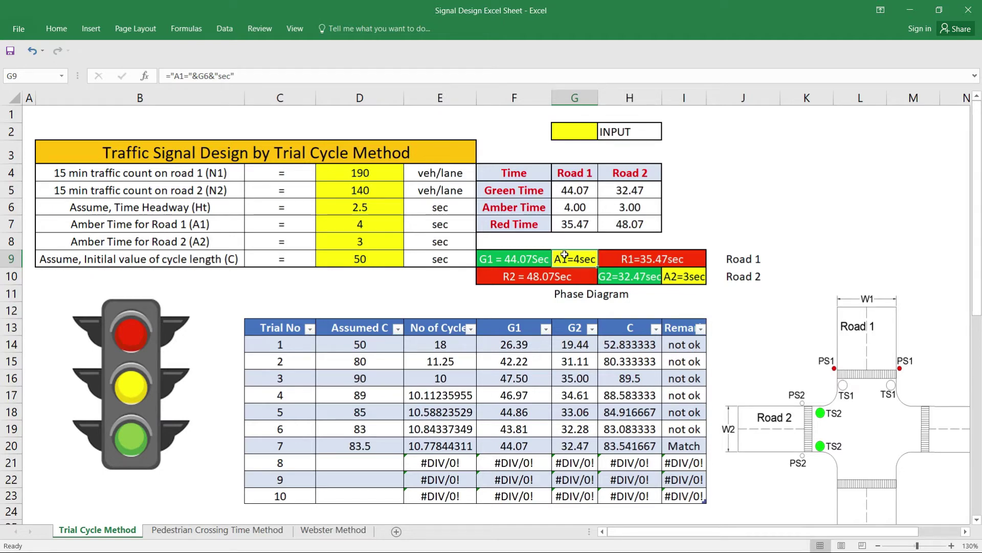
left_click(629, 260)
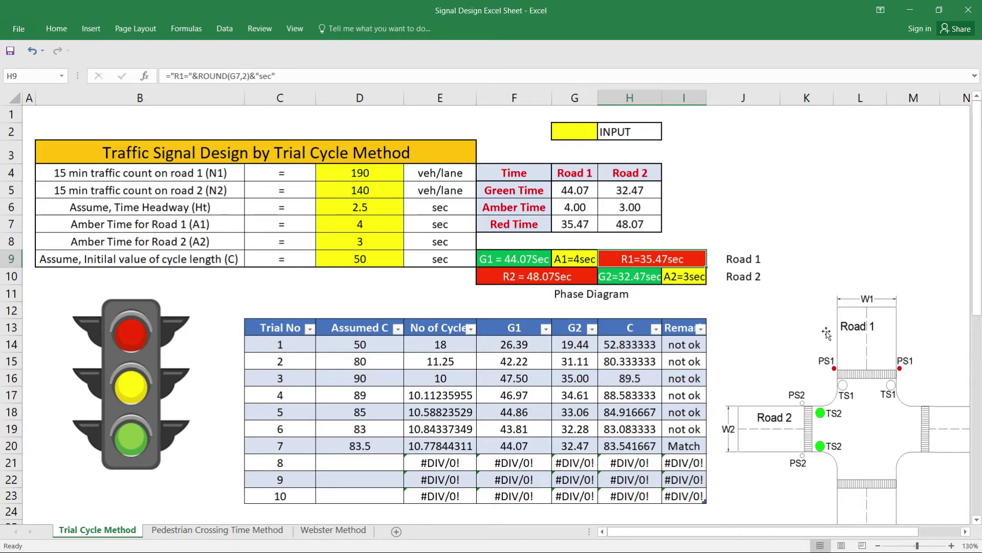
left_click(518, 276)
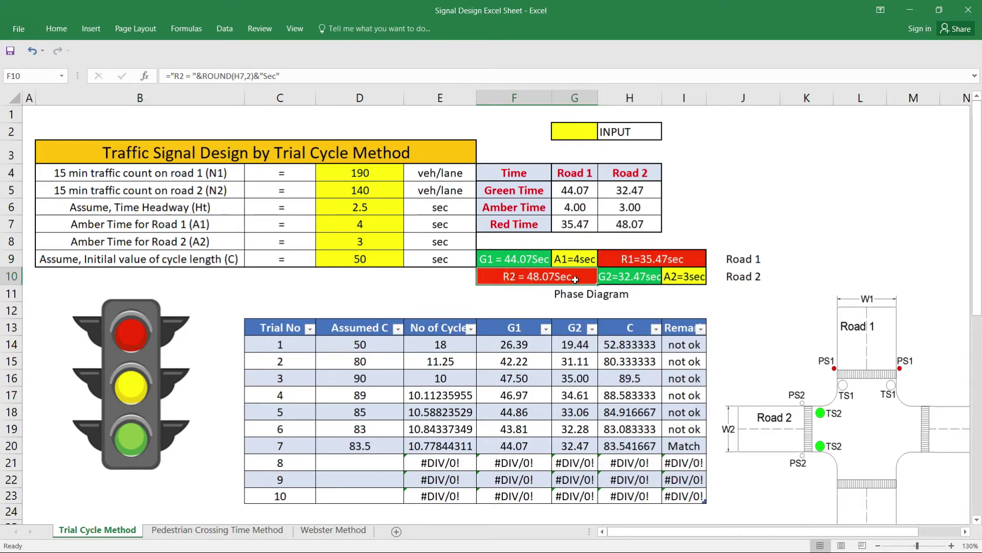
left_click(619, 280)
left_click(711, 277)
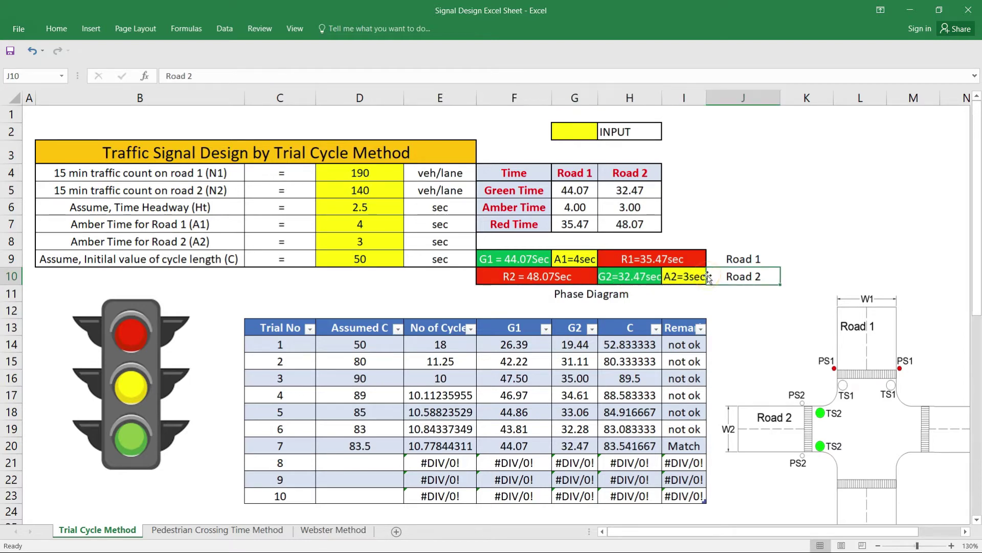
left_click(695, 276)
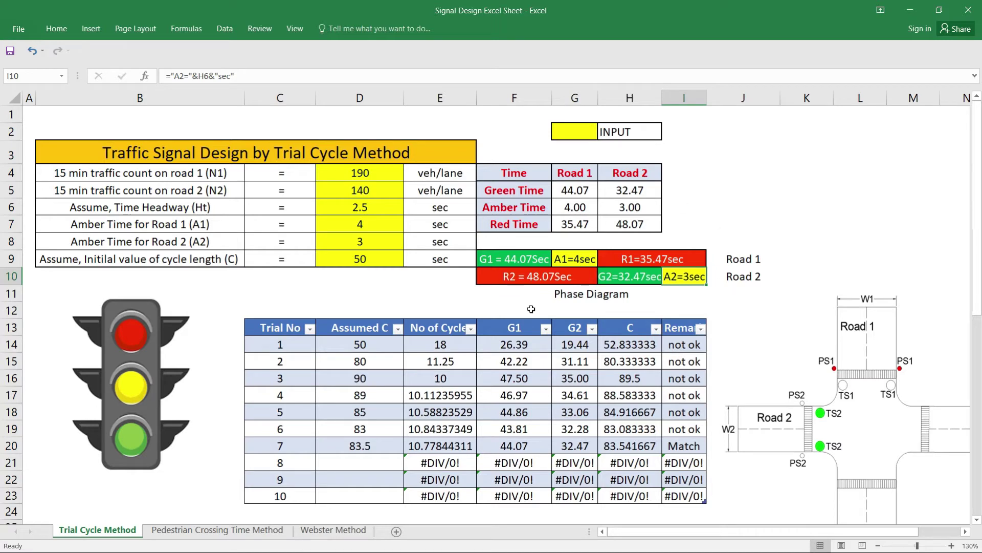
Step: Highlight the sheet title, traffic counts 190 and 140, and headway 2.5
left_click(212, 150)
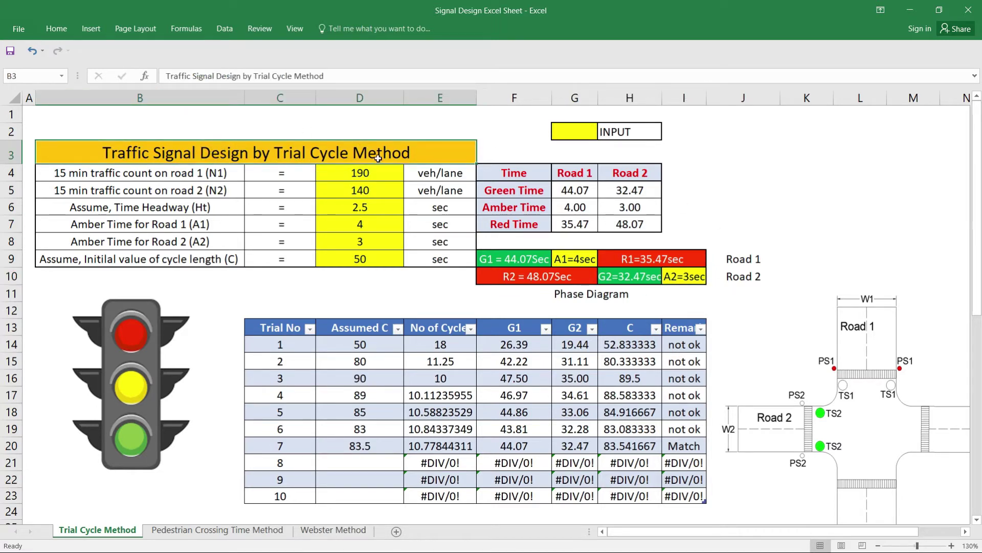
left_click(89, 172)
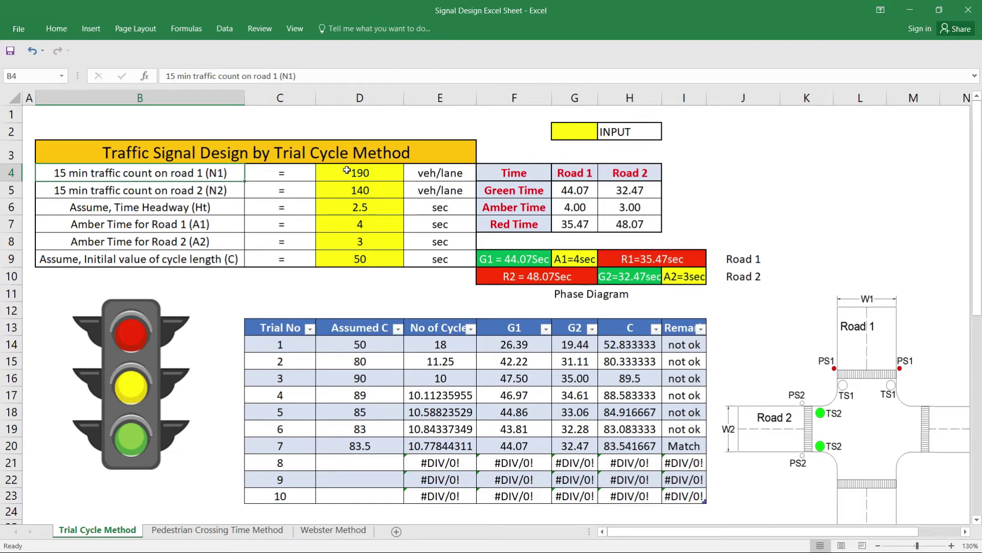
left_click_drag(348, 171, 349, 192)
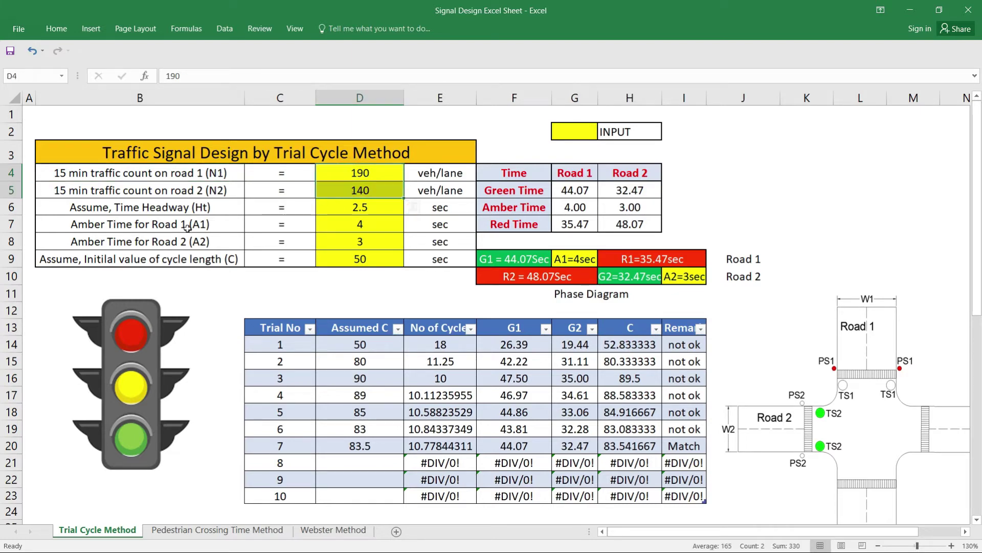
left_click(361, 210)
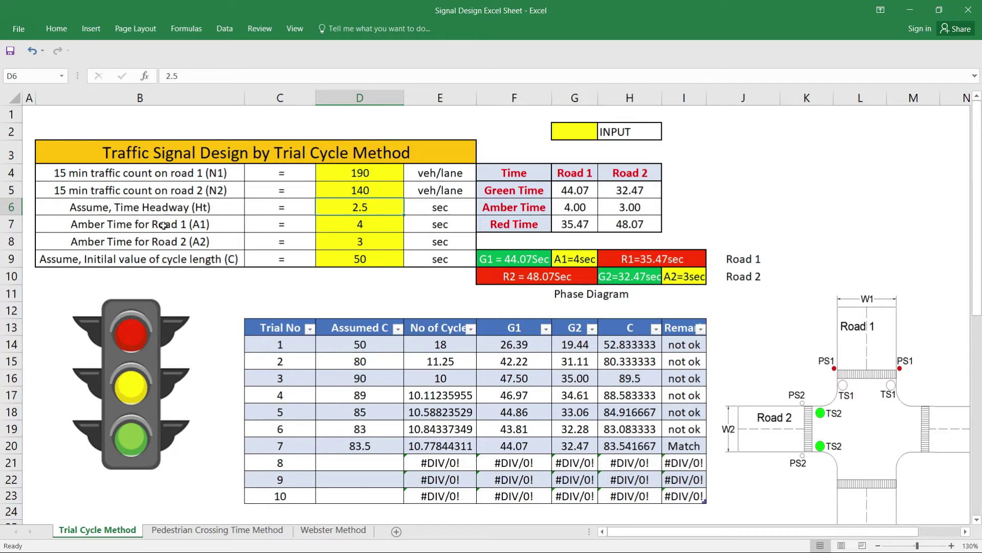
Step: Highlight the amber times 4 and 3, the input rows, and initial cycle length 50
left_click_drag(163, 225, 171, 235)
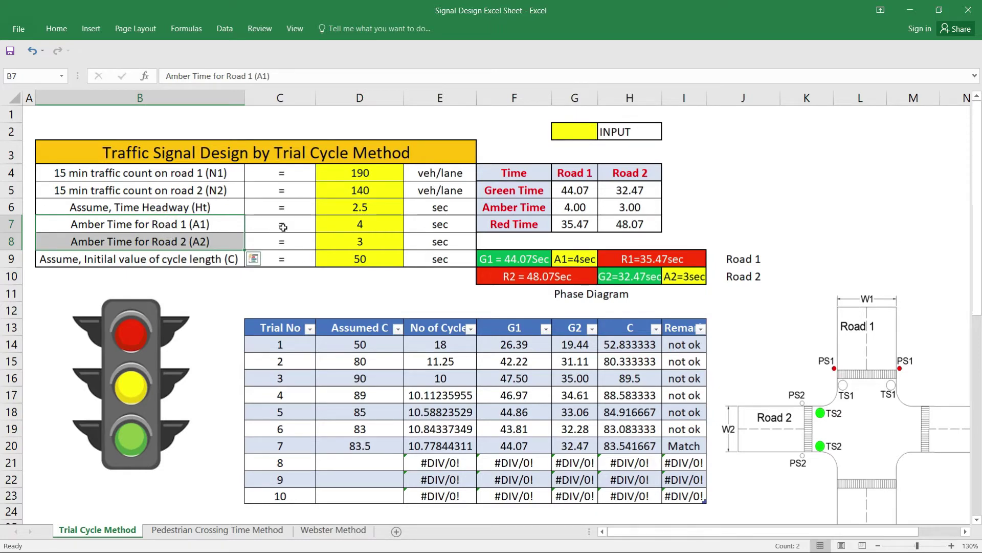
left_click(377, 226)
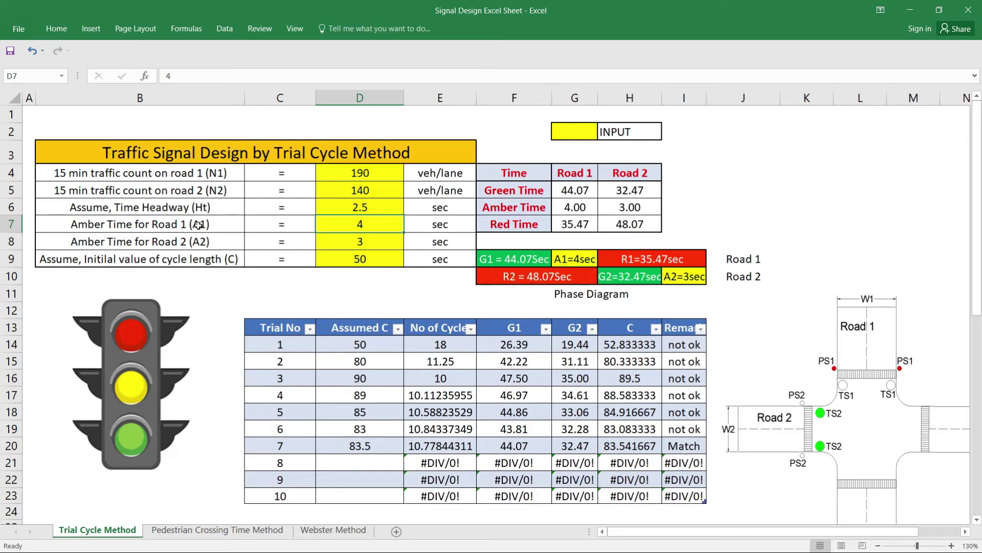
left_click_drag(336, 226, 336, 242)
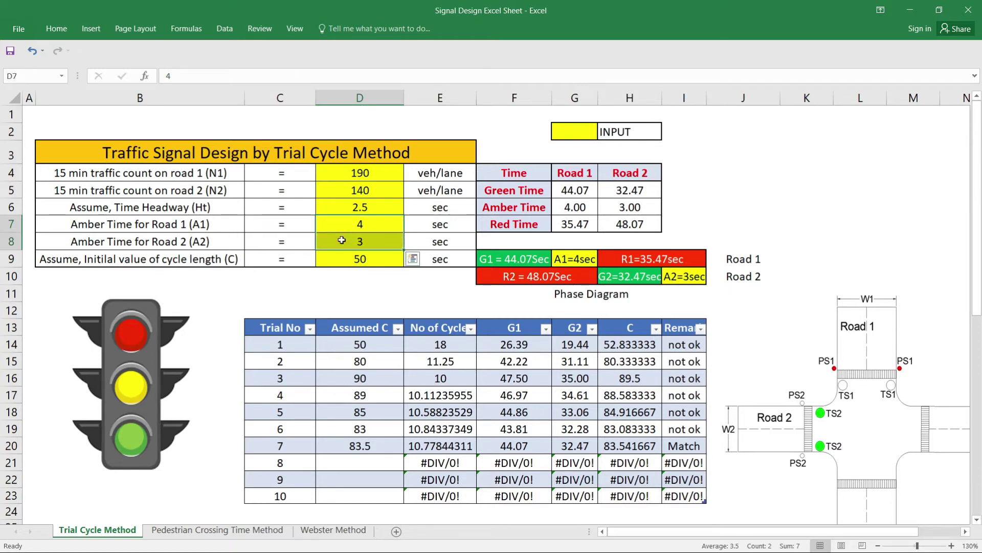
left_click(338, 224)
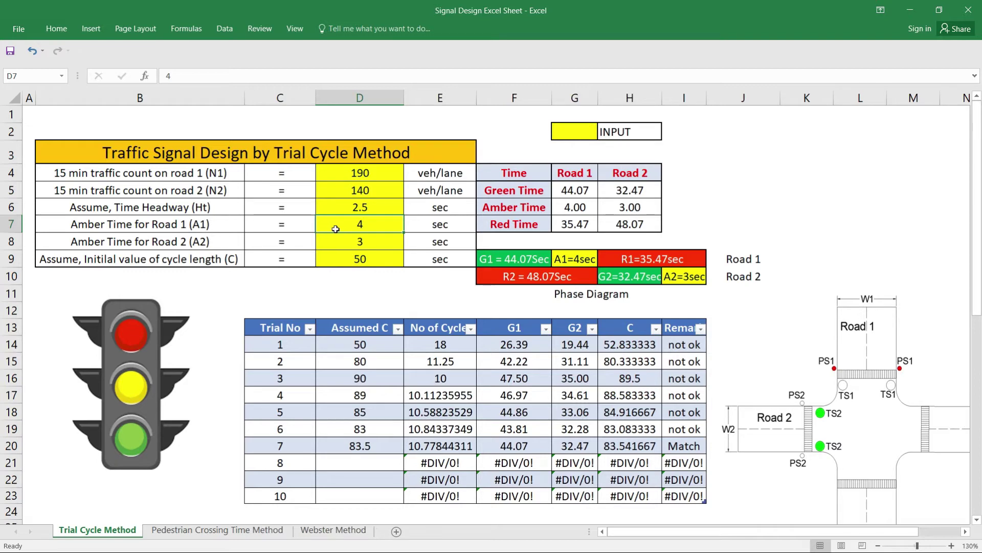
left_click(341, 222)
left_click_drag(350, 231, 349, 240)
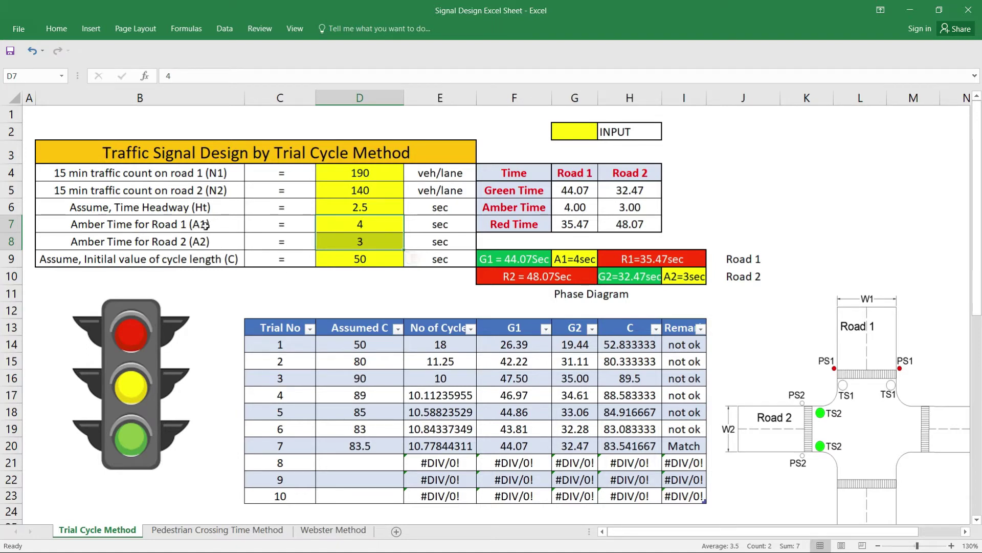
mouse_move(95, 172)
left_mouse_down()
mouse_move(371, 230)
mouse_move(379, 258)
left_mouse_up()
left_click(152, 259)
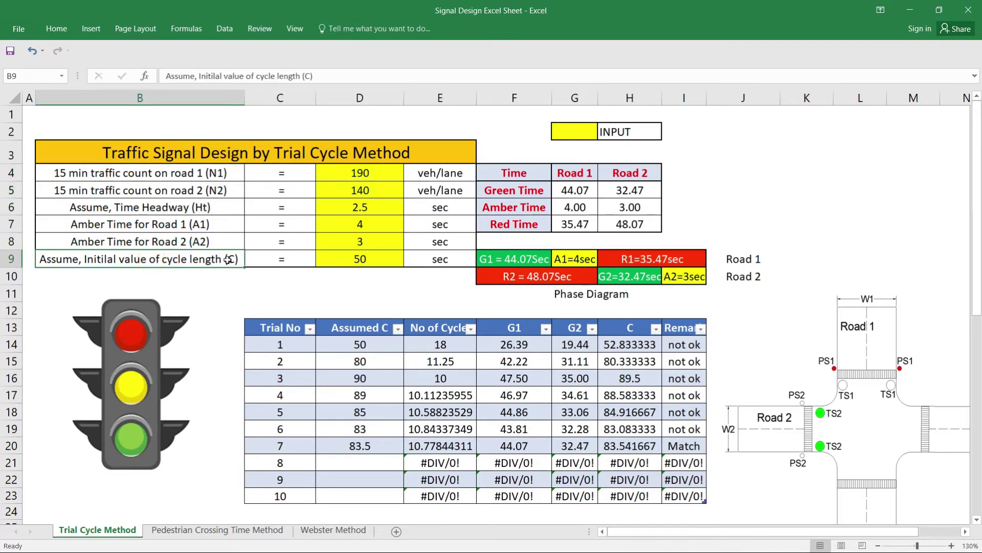
left_click(353, 258)
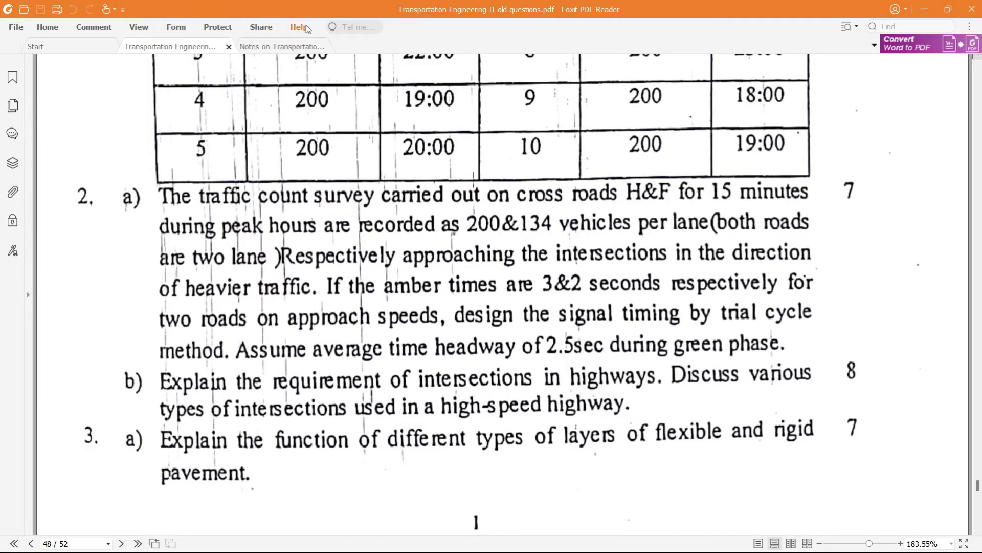
Step: Scroll through the handwritten transportation engineering notes in Foxit
left_click(295, 47)
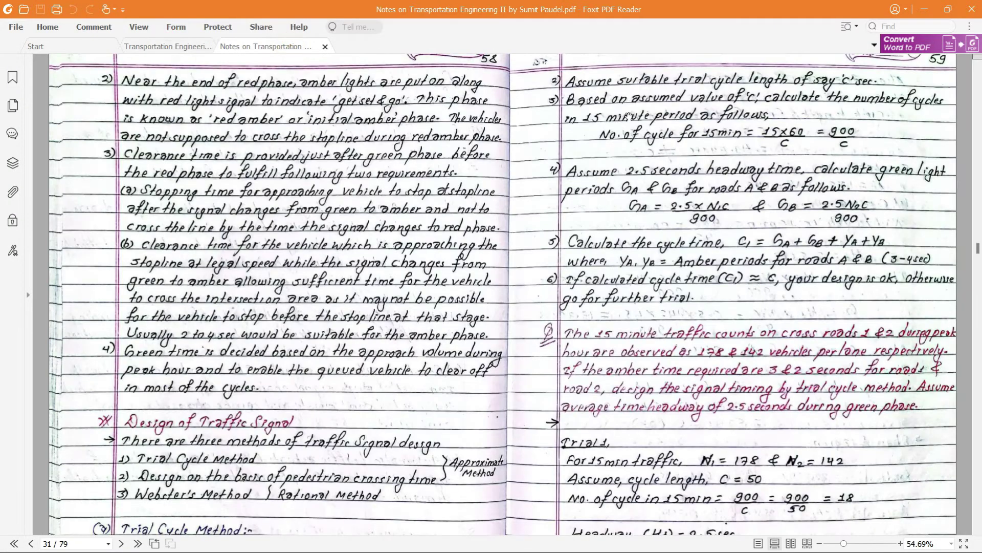
scroll(176, 410, "down", 1)
scroll(177, 409, "down", 1)
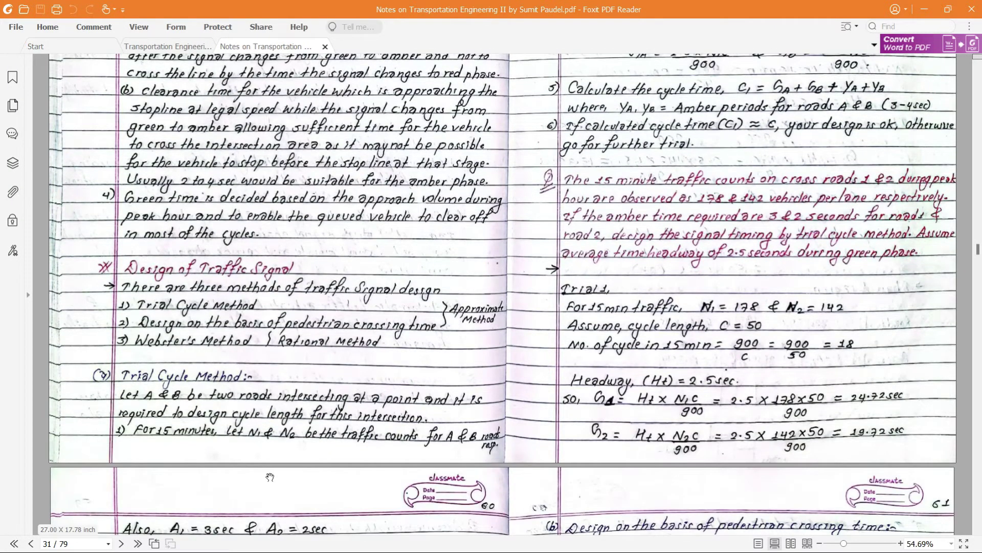
scroll(270, 477, "up", 1)
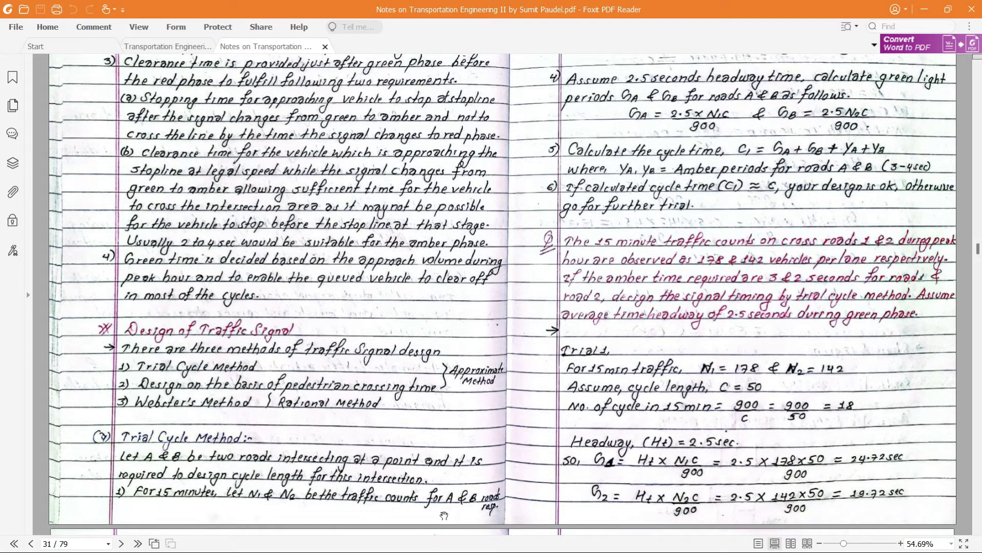
scroll(764, 211, "up", 2)
scroll(752, 159, "up", 3)
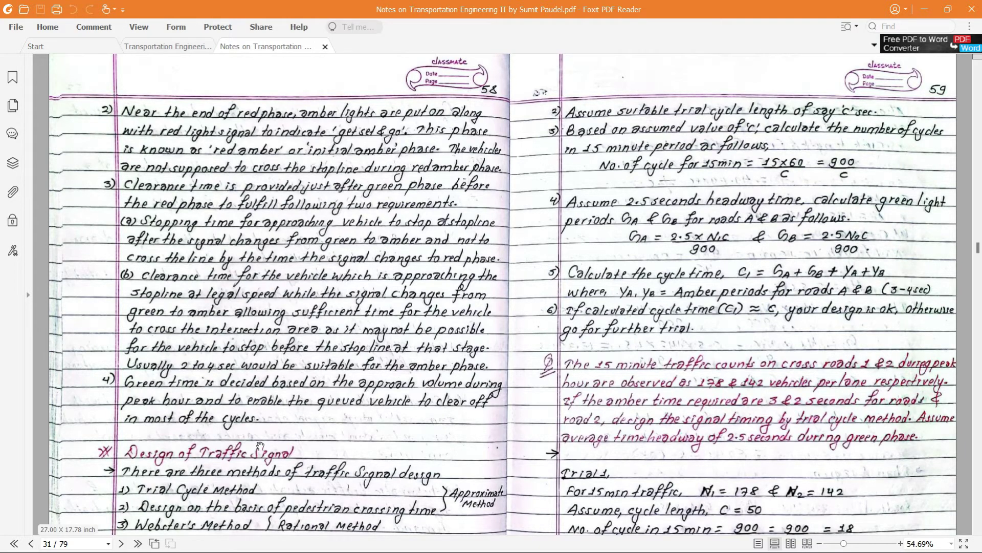
scroll(182, 470, "down", 3)
scroll(665, 410, "up", 3)
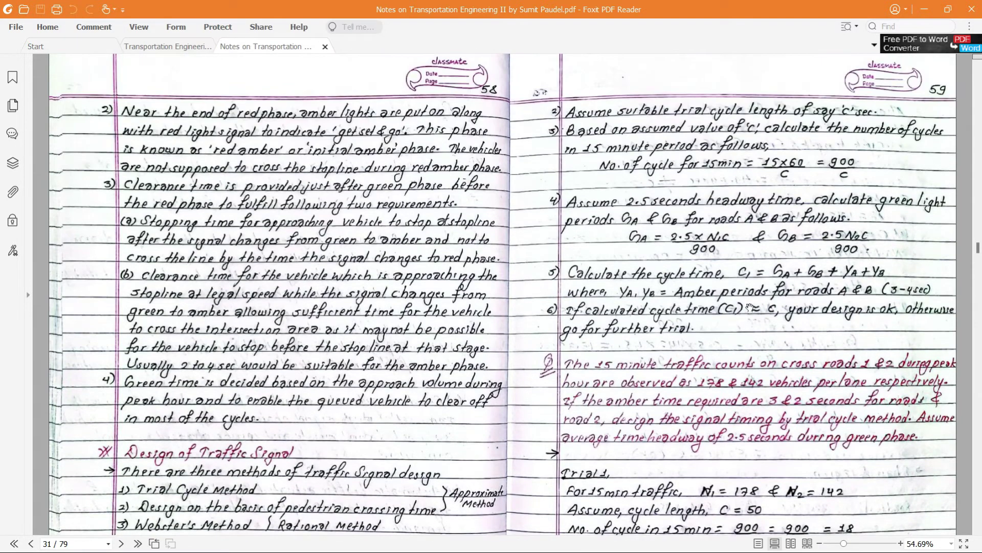
Step: Snapshot question 2a from the old exam questions paper and place it over the Excel sheet
left_click(171, 46)
scroll(483, 170, "up", 7)
scroll(507, 200, "up", 3)
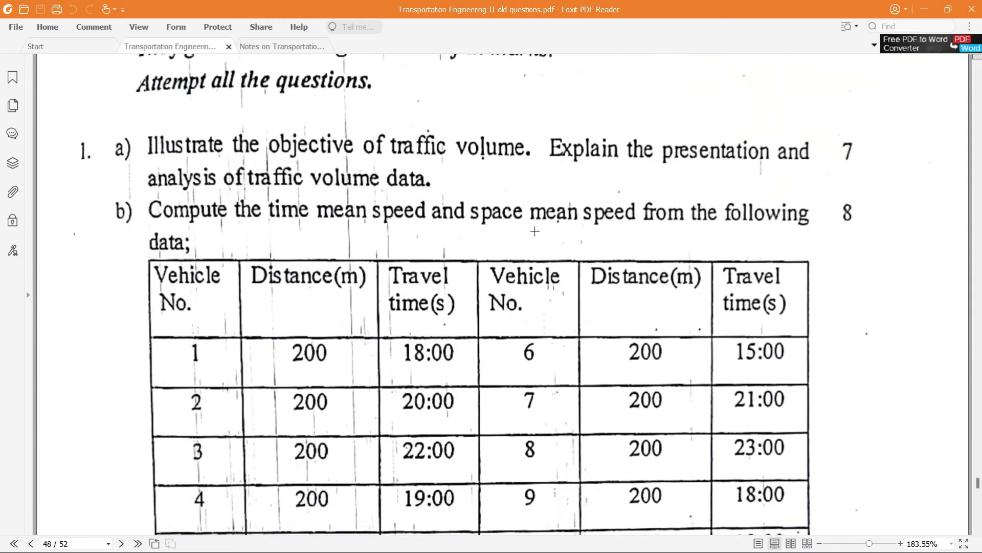
scroll(534, 231, "up", 5)
scroll(534, 231, "up", 2)
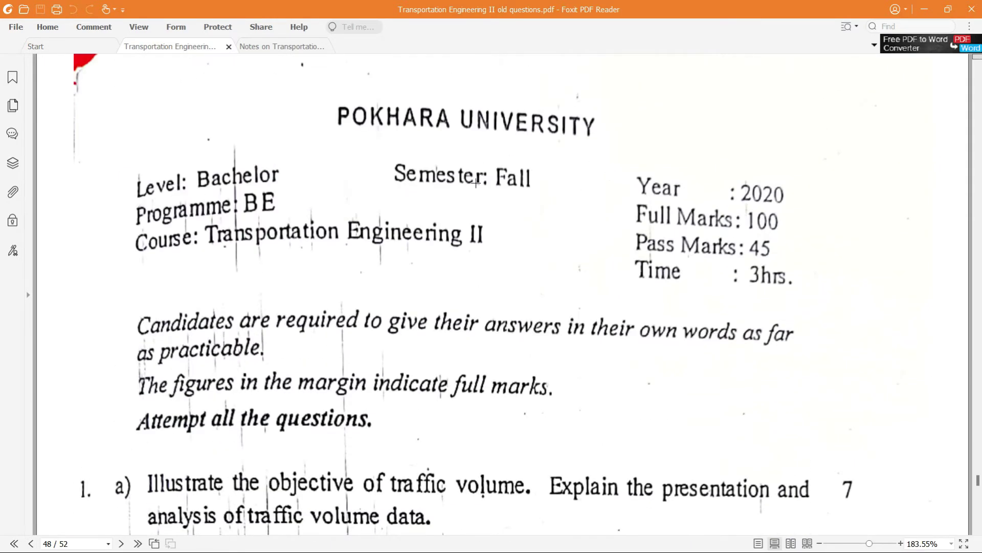
scroll(349, 242, "down", 5)
scroll(350, 241, "down", 5)
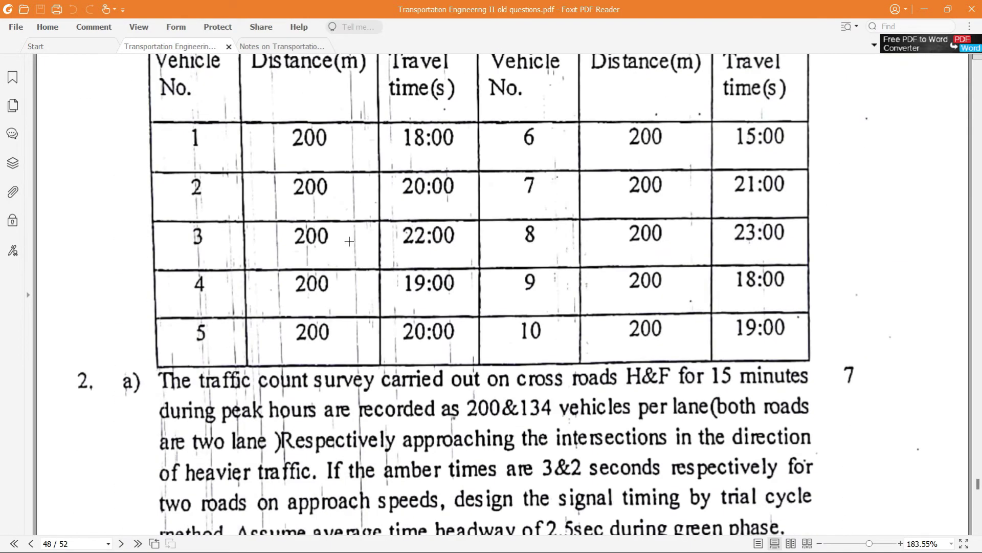
scroll(350, 241, "down", 5)
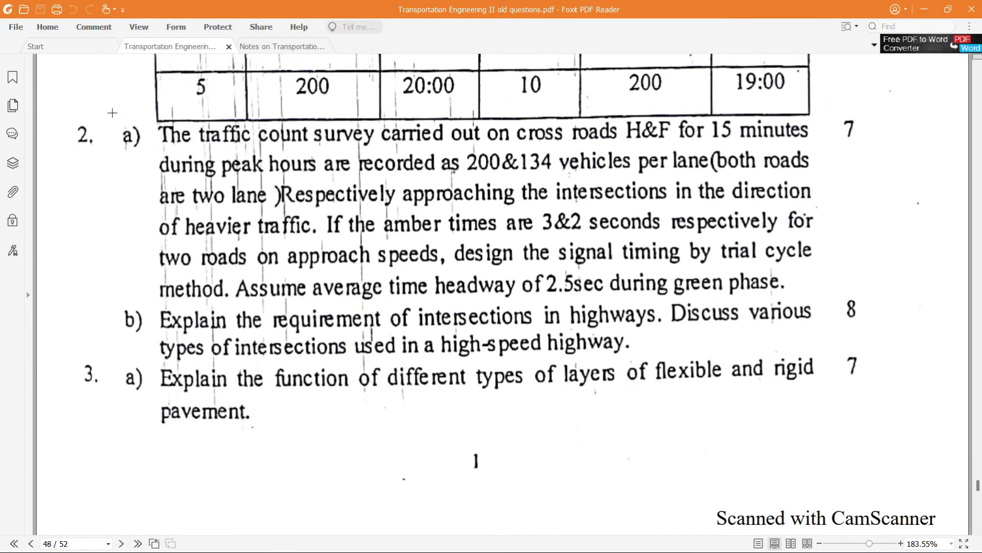
left_click_drag(66, 108, 898, 308)
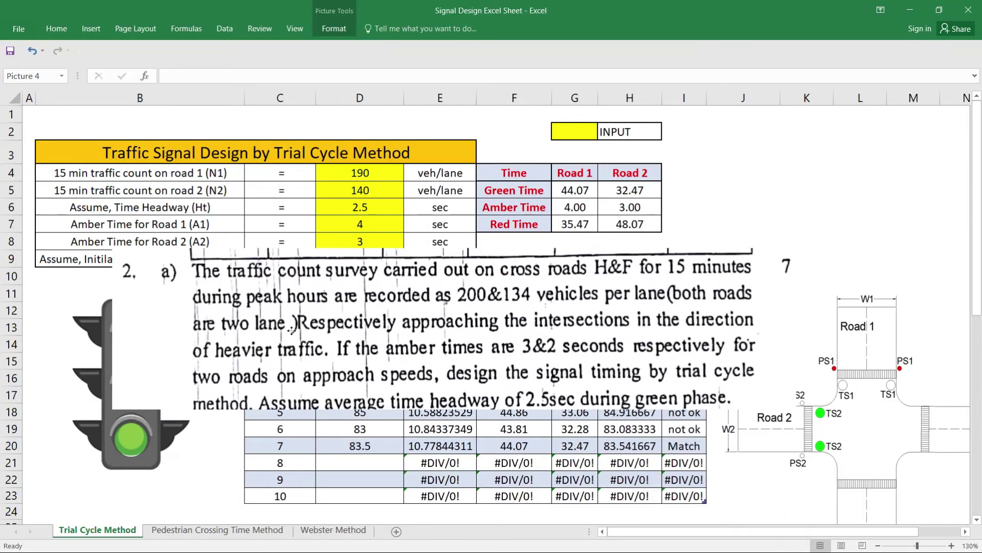
left_click_drag(305, 313, 248, 363)
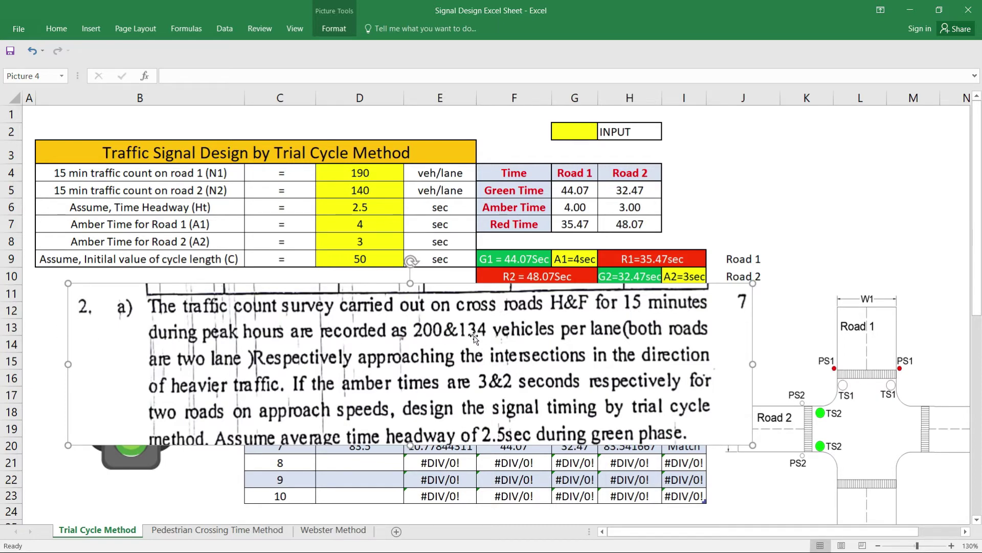
Step: Enter traffic counts 200 for road 1 and 134 for road 2 in D4 and D5
left_click(357, 175)
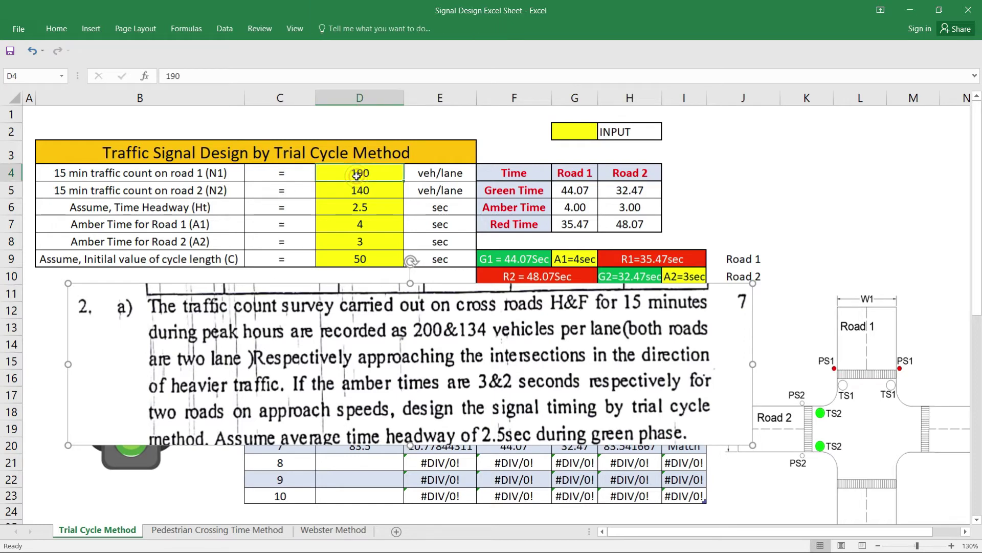
type("200")
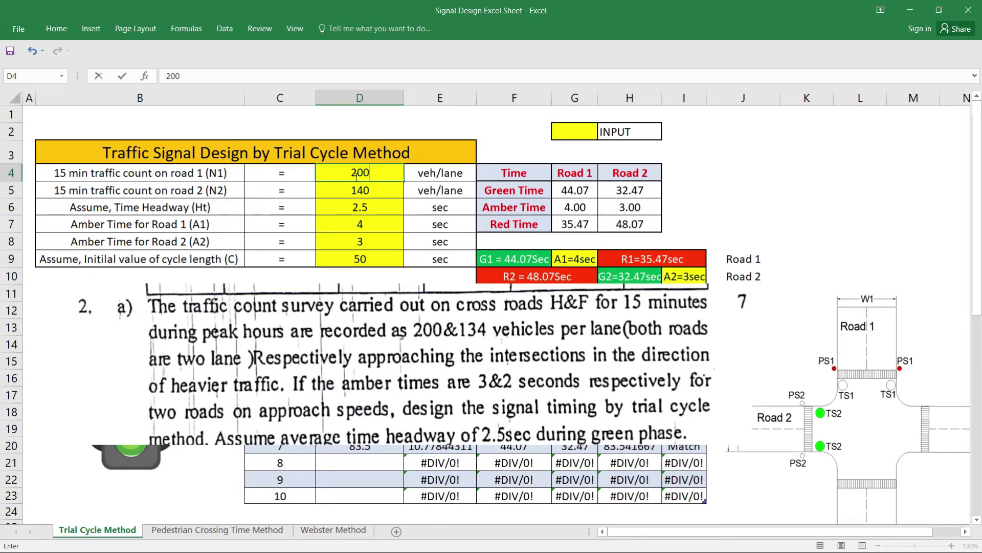
key("Return")
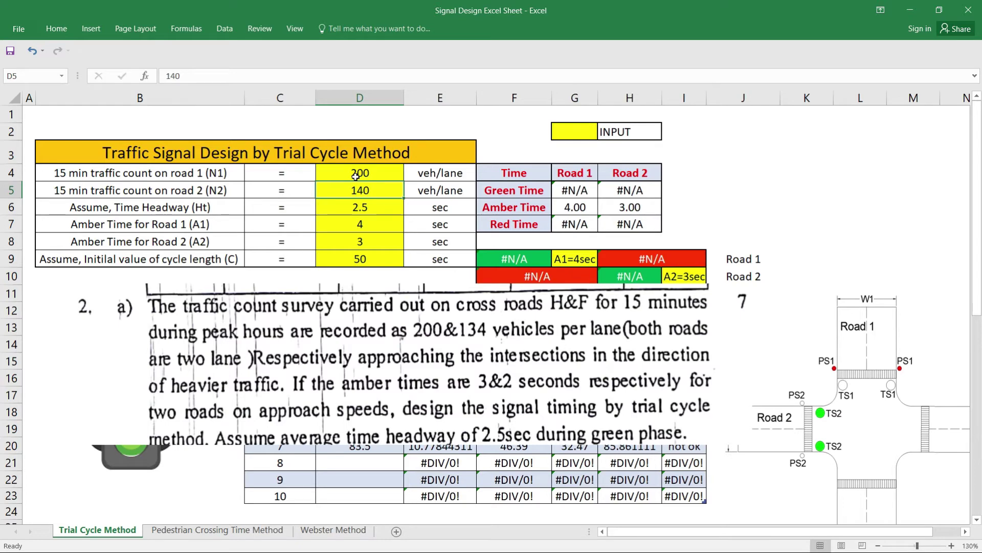
type("134")
key("Return")
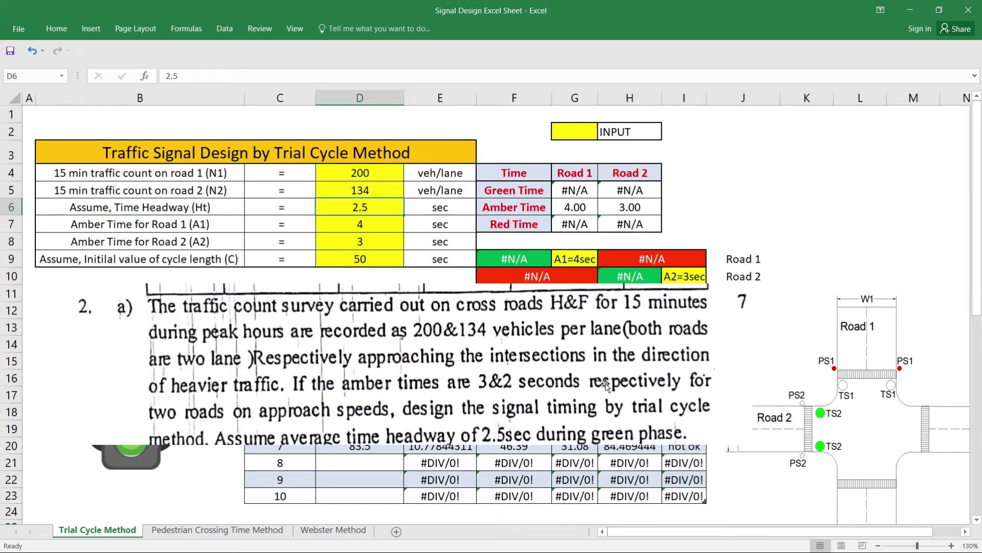
Step: Set amber times to 3 and 2 seconds in D7 and D8, keeping headway 2.5
left_click(369, 228)
type("3")
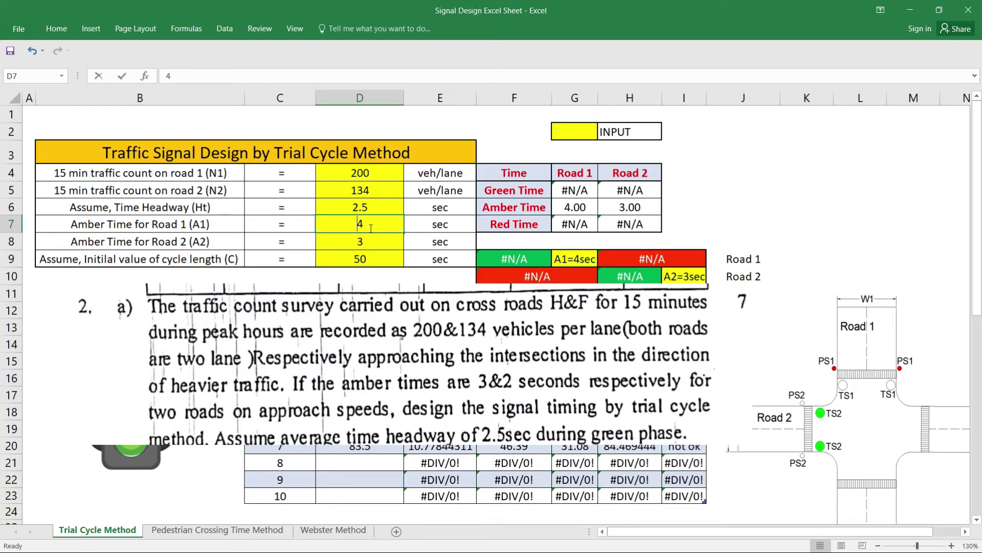
key("Return")
type("2")
key("Return")
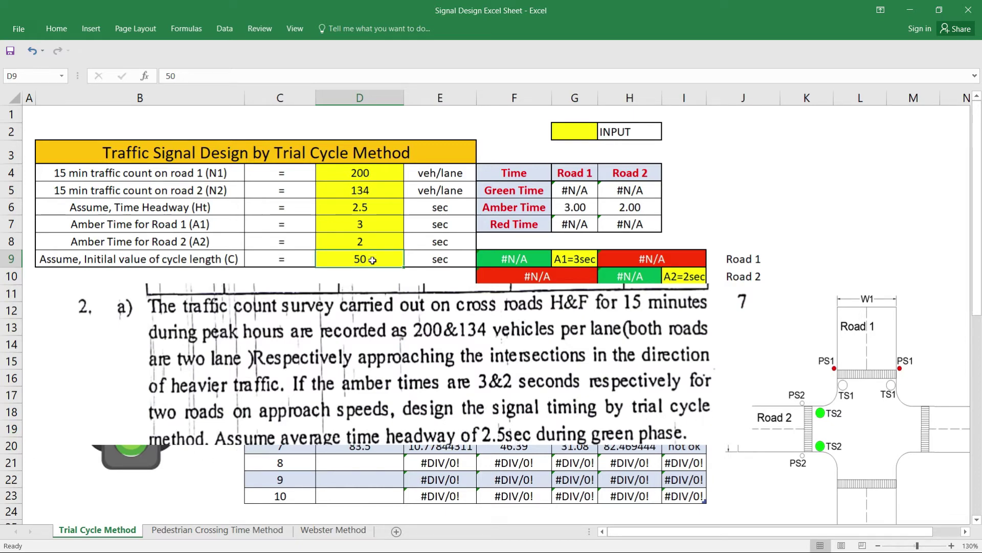
left_click(368, 210)
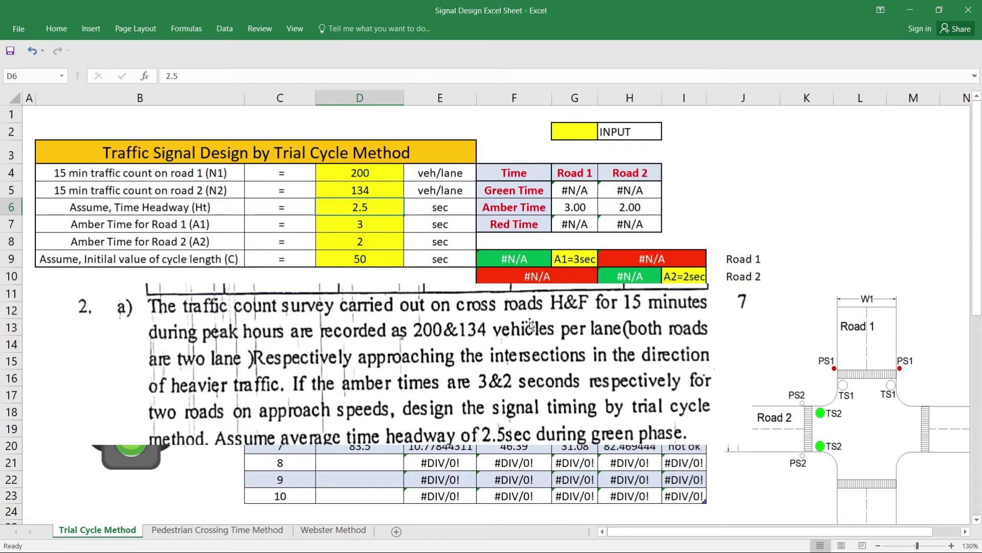
left_click(514, 327)
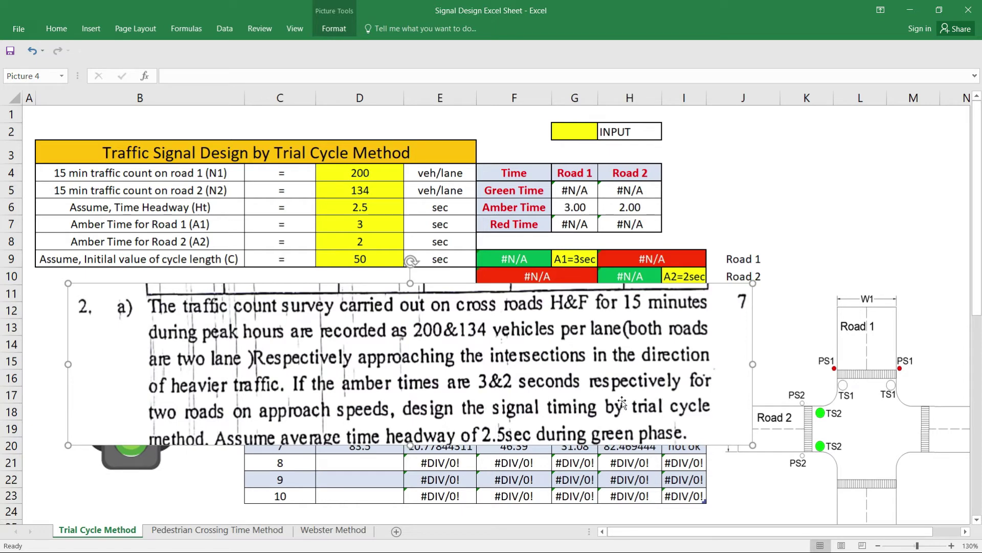
Step: Delete the pasted question picture and recheck inputs D4–D8 and cycle length 50
key("Delete")
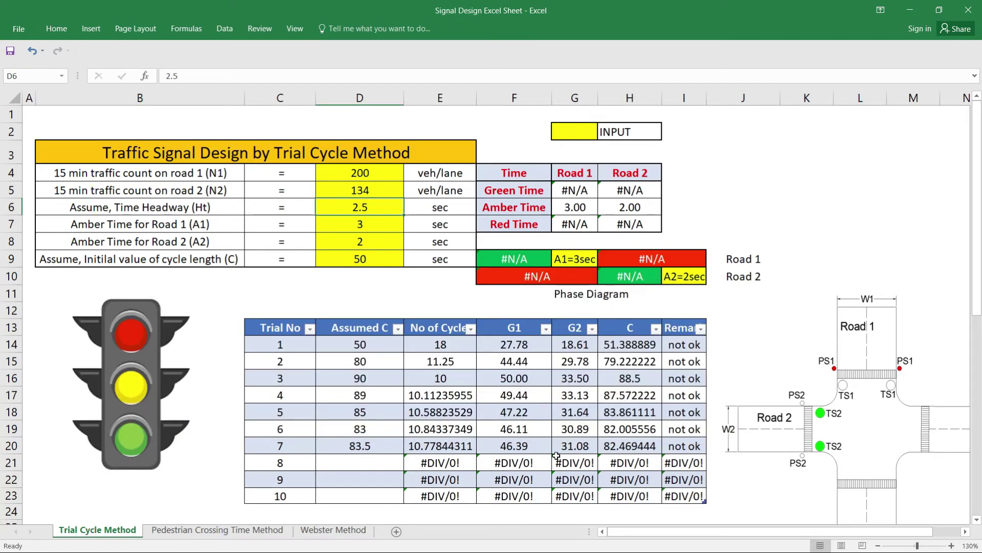
left_click_drag(384, 172, 383, 241)
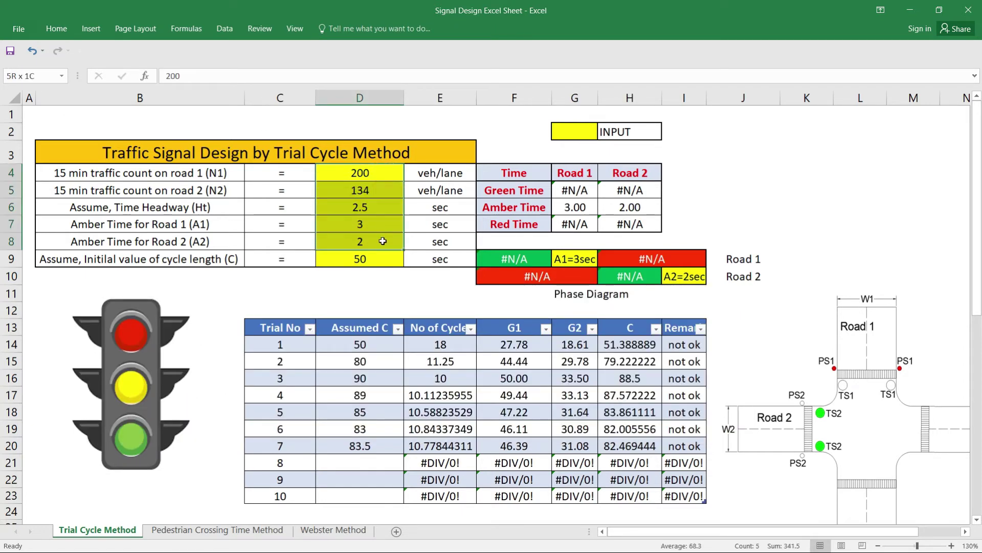
left_click(376, 258)
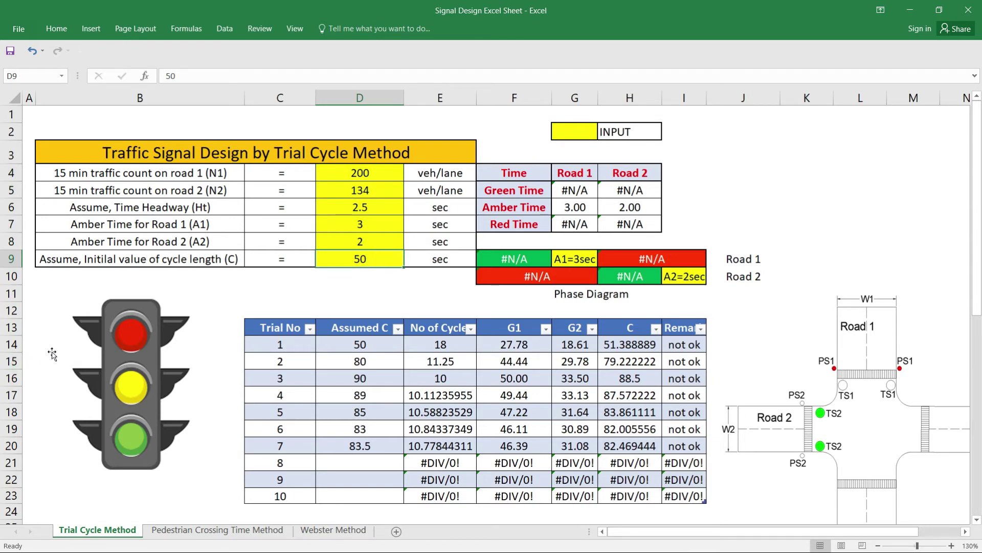
Step: Inspect trial 1's assumed cycle, H14 cycle time, E14 cycle count and F14 G1 formulas
left_click(363, 348)
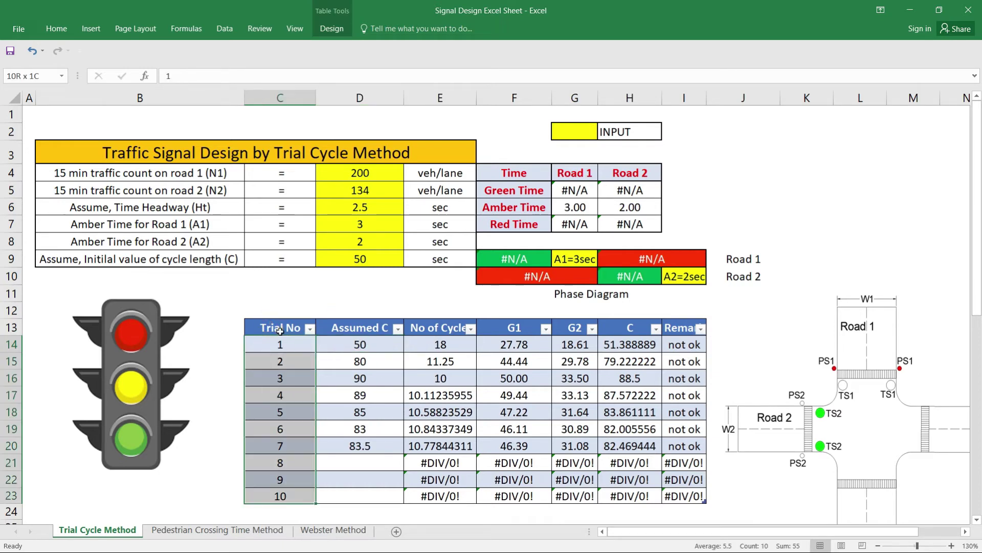
mouse_move(272, 325)
left_mouse_down()
mouse_move(678, 471)
mouse_move(681, 495)
left_mouse_up()
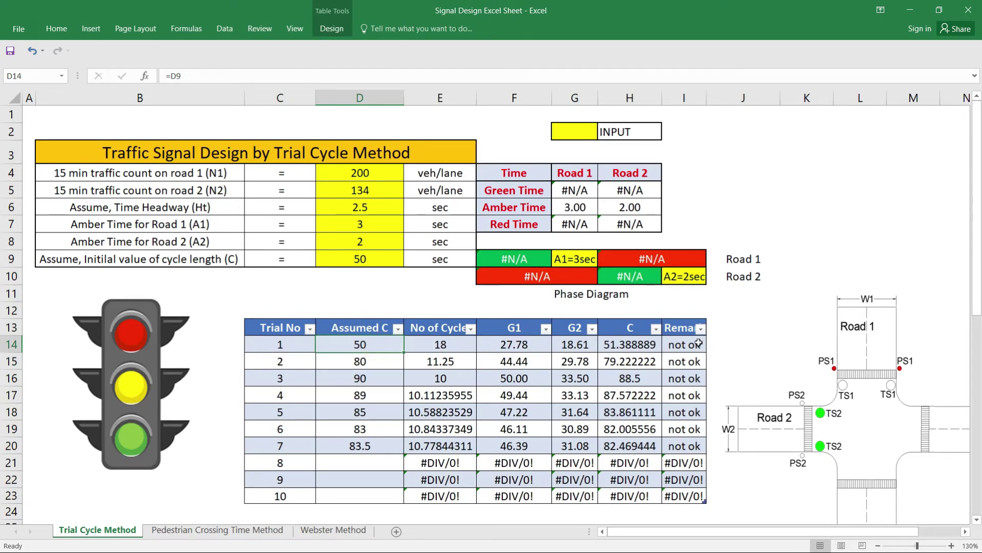
left_click(641, 344)
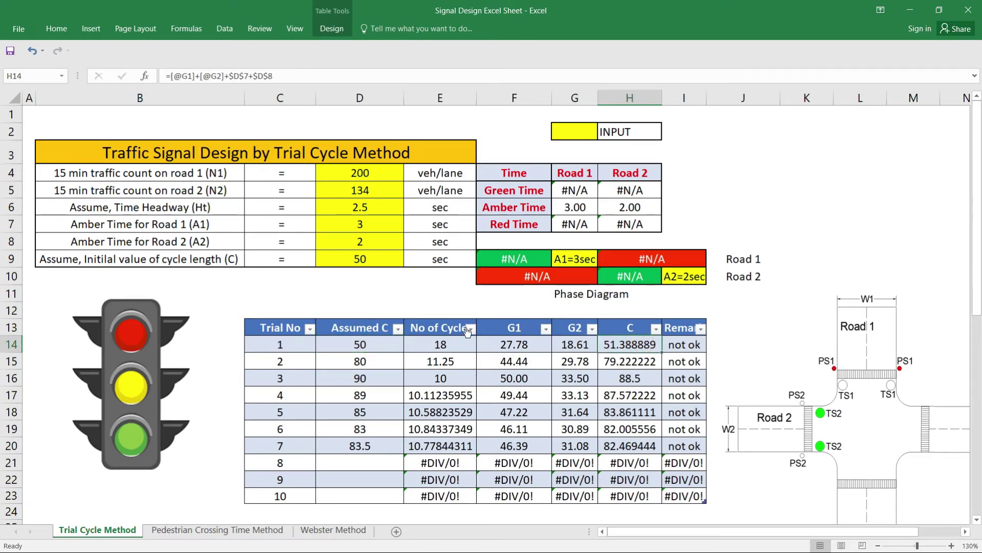
left_click(445, 342)
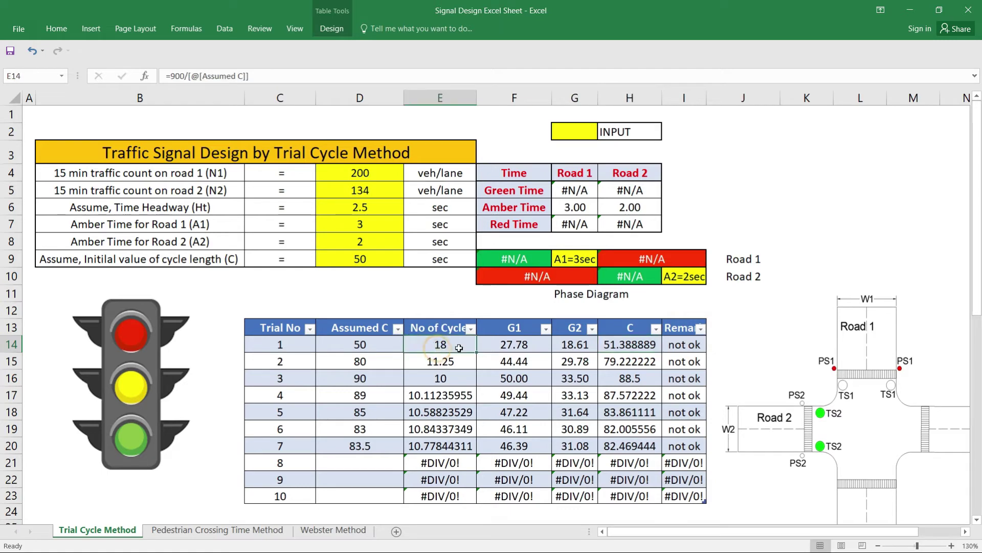
left_click(534, 350)
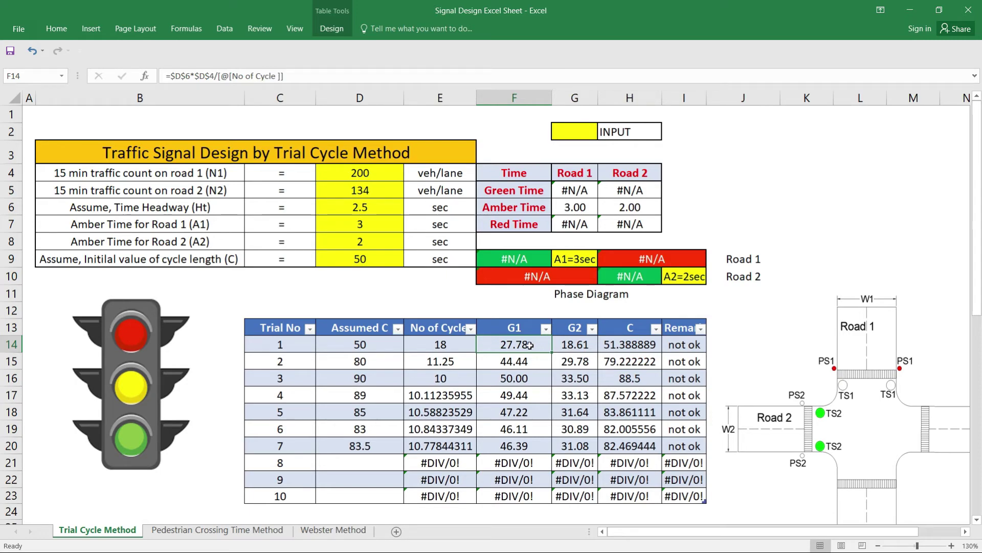
key("super+Tab")
Step: Bring Foxit's handwritten signal design notes forward, then switch back to Excel
left_click(450, 318)
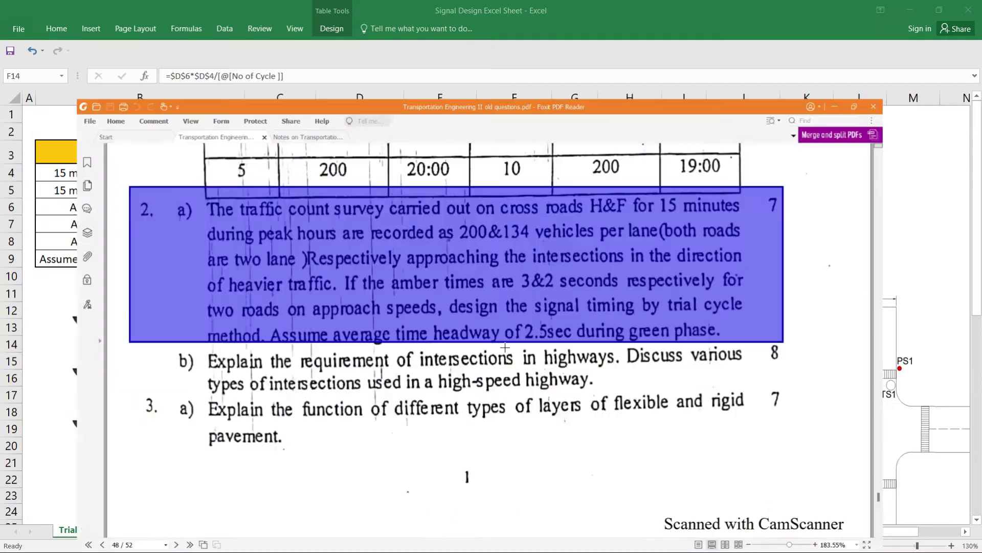
left_click(271, 46)
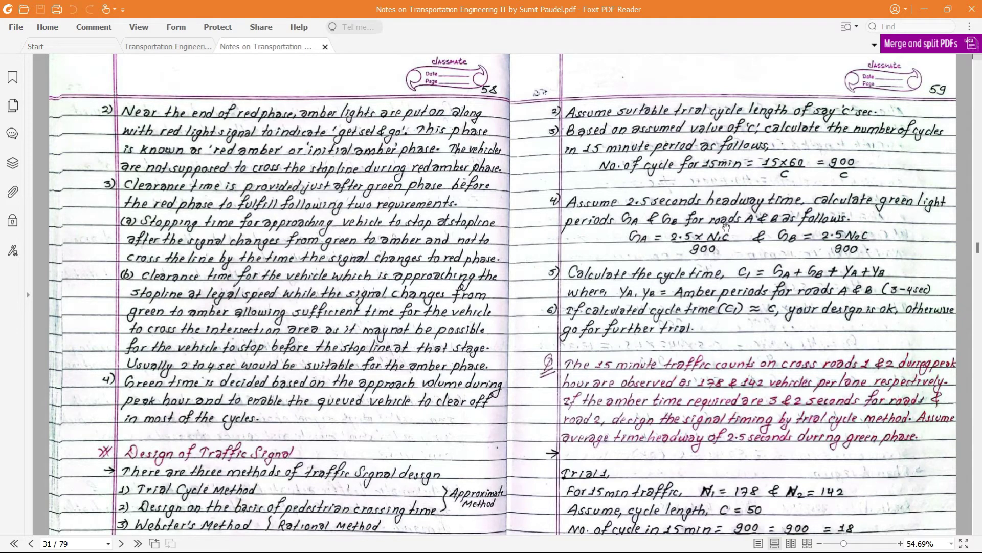
key("alt+Tab")
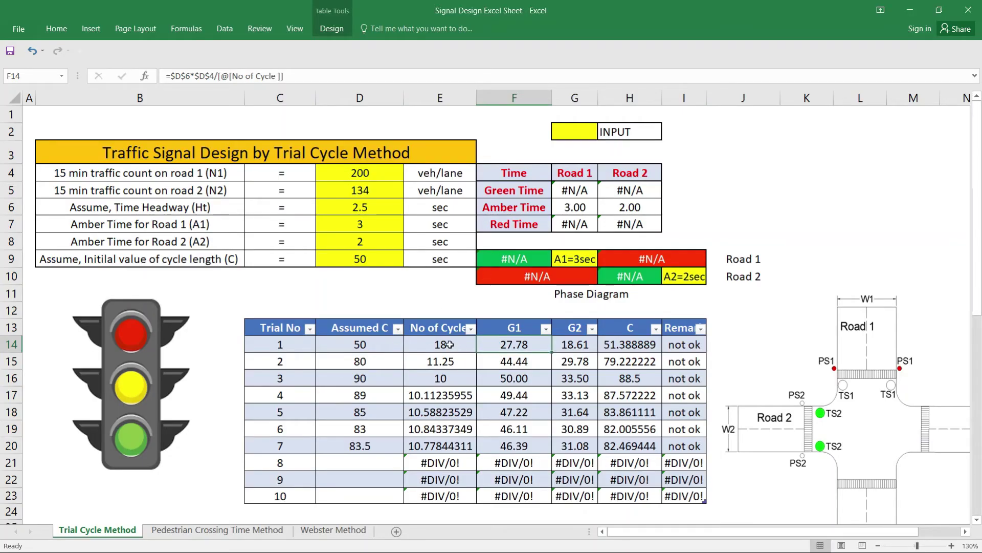
left_click(449, 345)
double_click(451, 344)
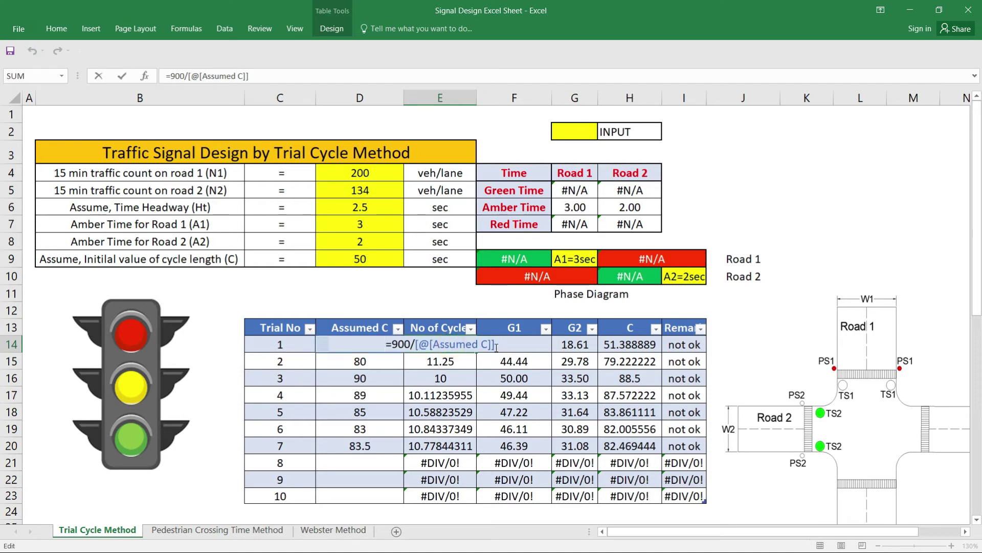
key("Escape")
double_click(514, 344)
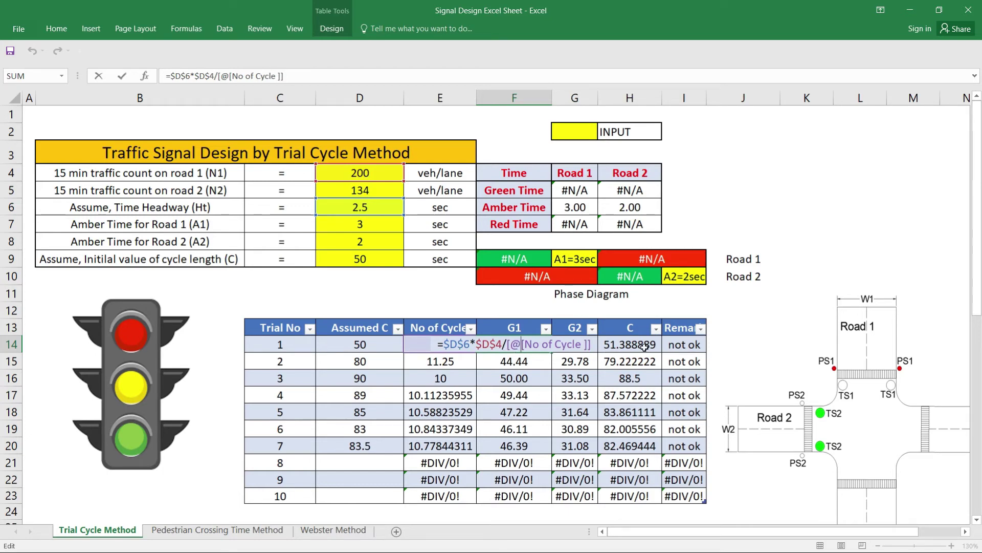
key("Escape")
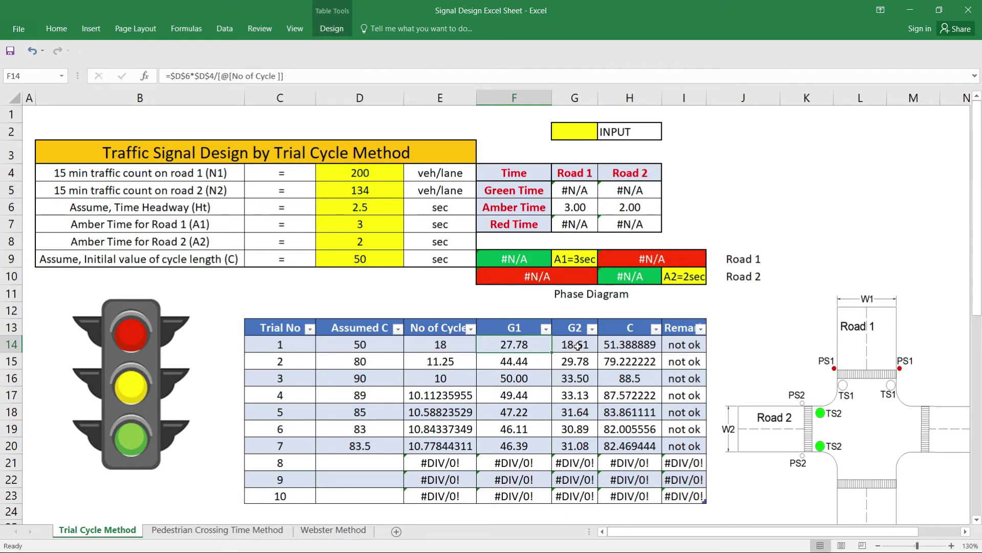
double_click(574, 346)
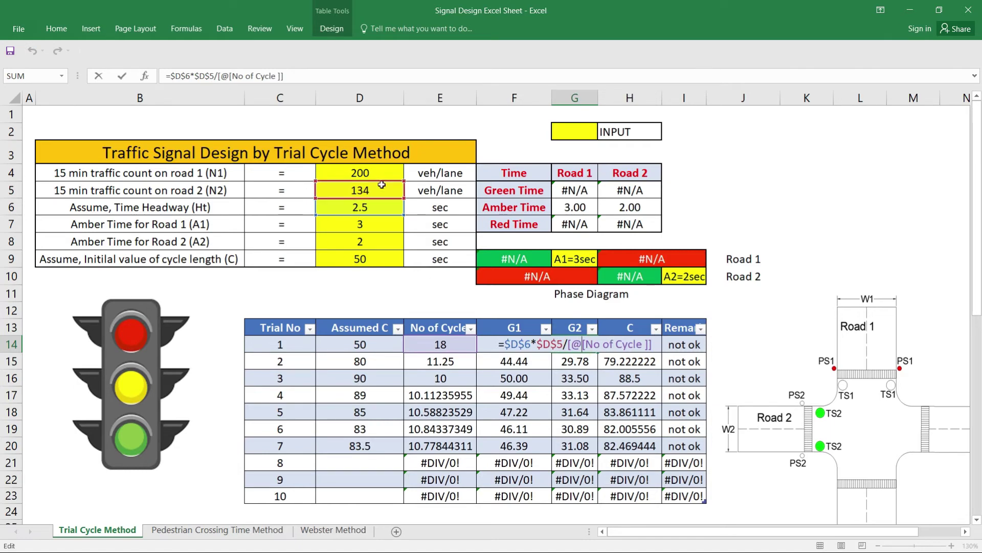
key("Escape")
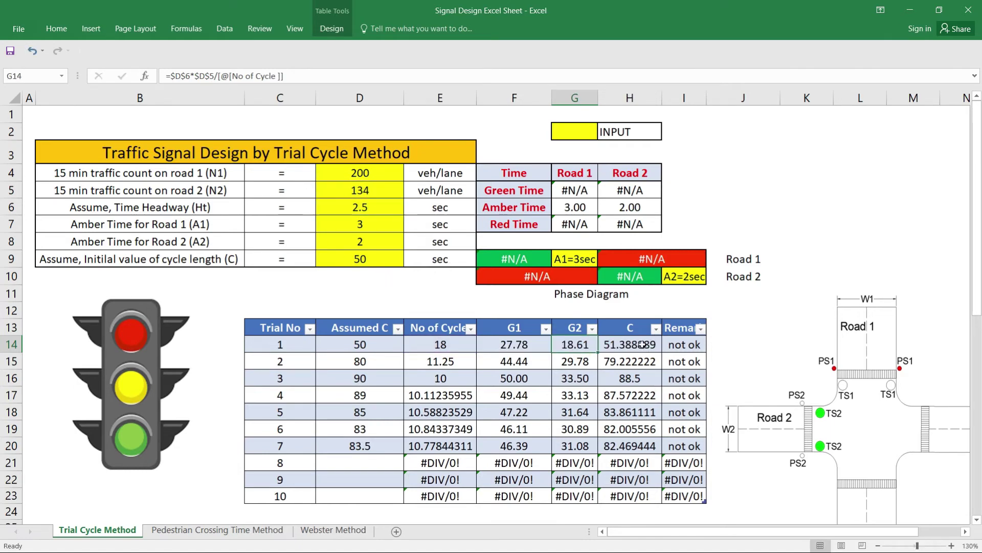
left_click(643, 344)
double_click(638, 344)
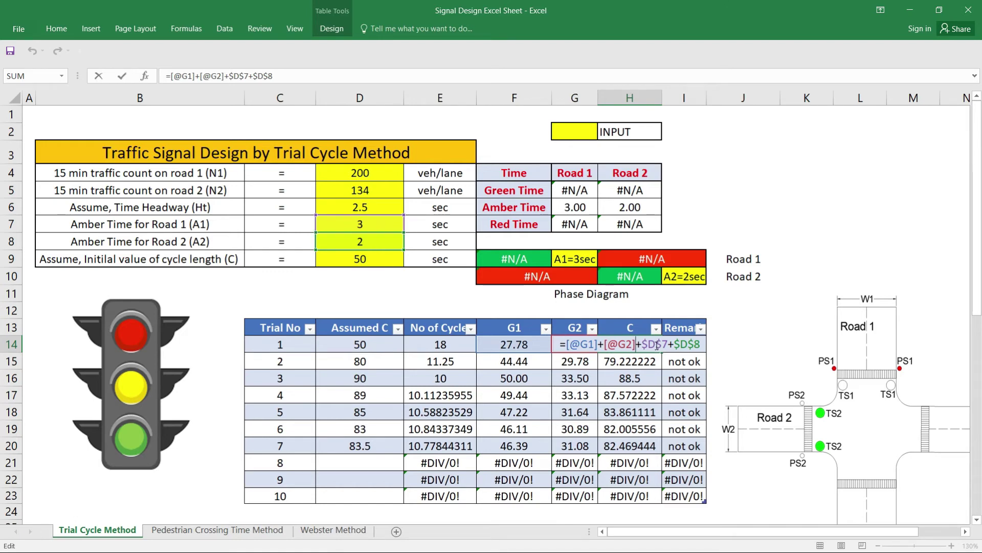
key("ctrl+Return")
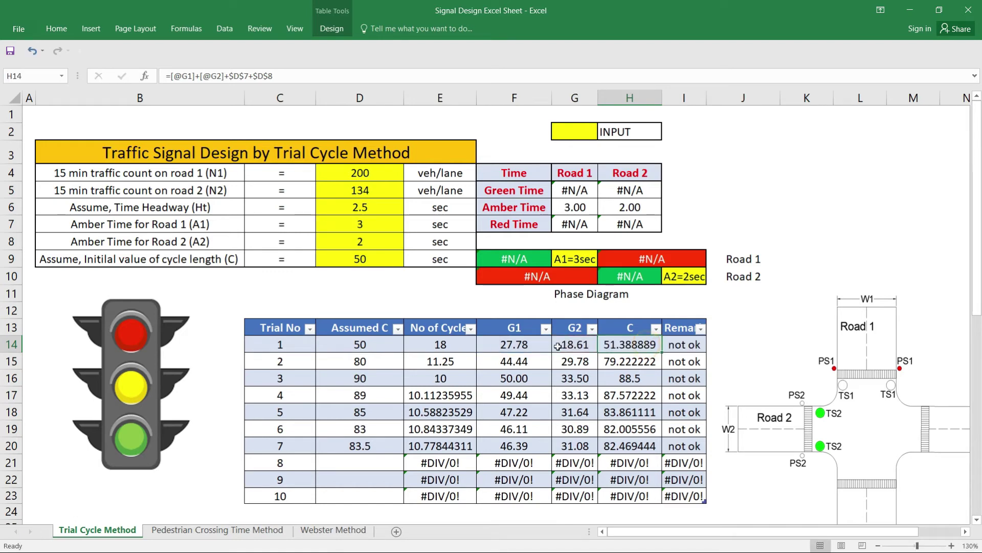
left_click_drag(301, 344, 692, 347)
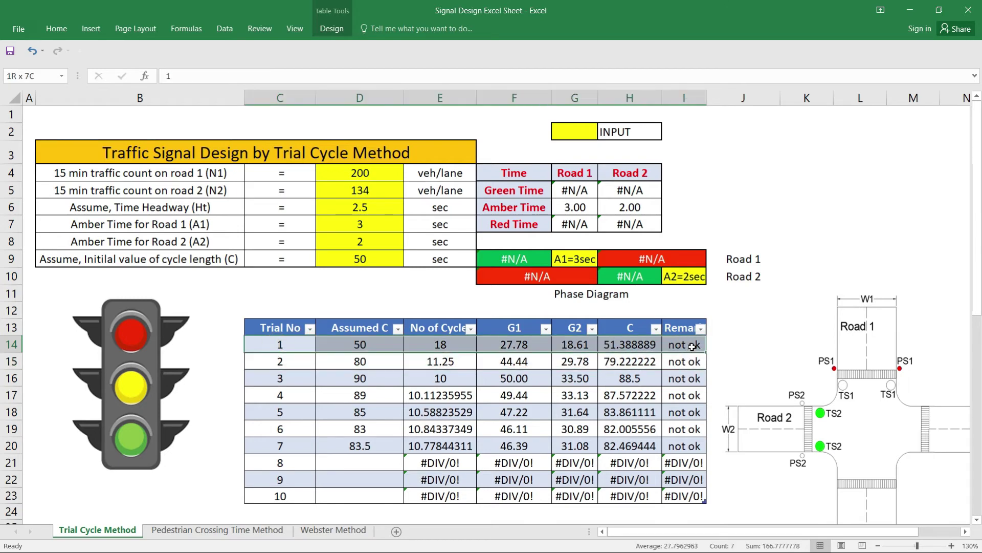
left_click(688, 345)
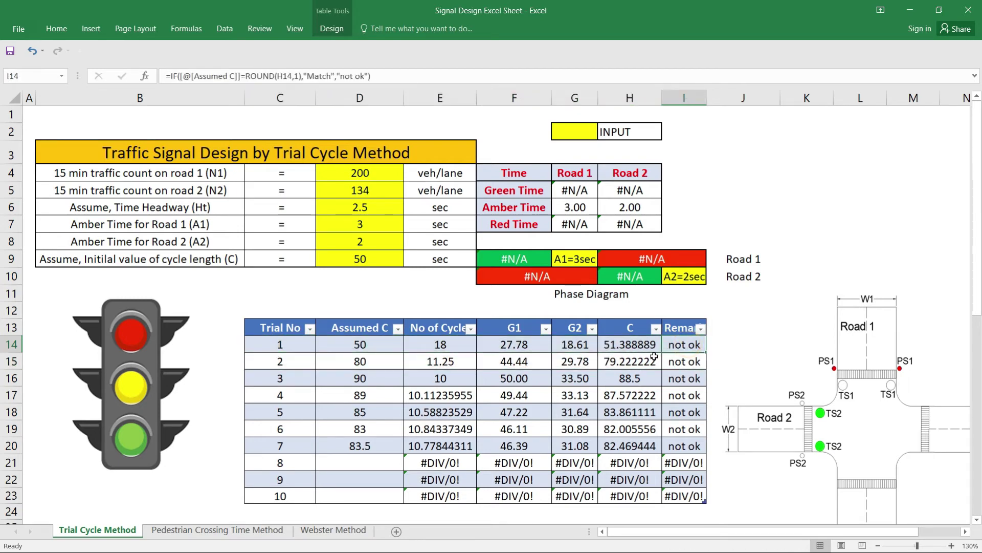
left_click(378, 343)
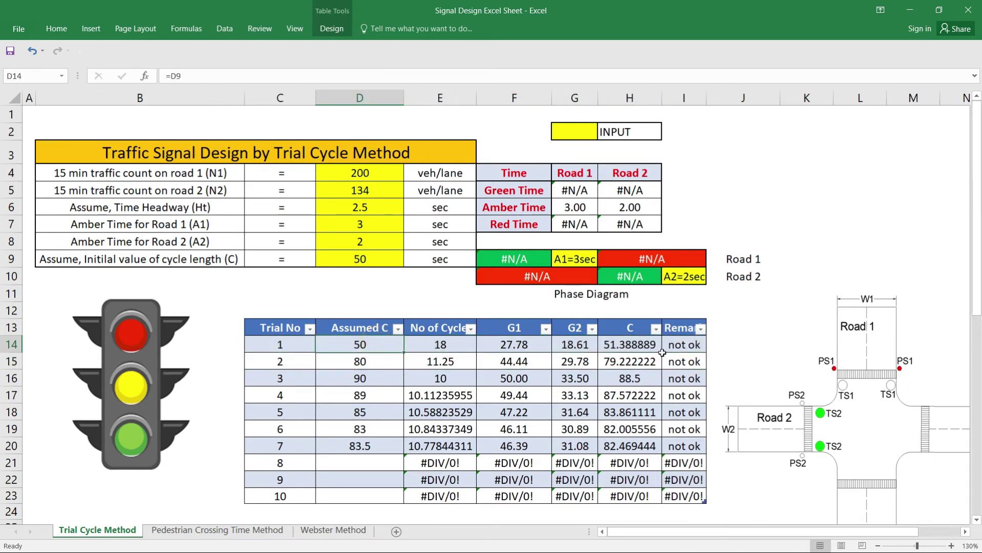
left_click(637, 346)
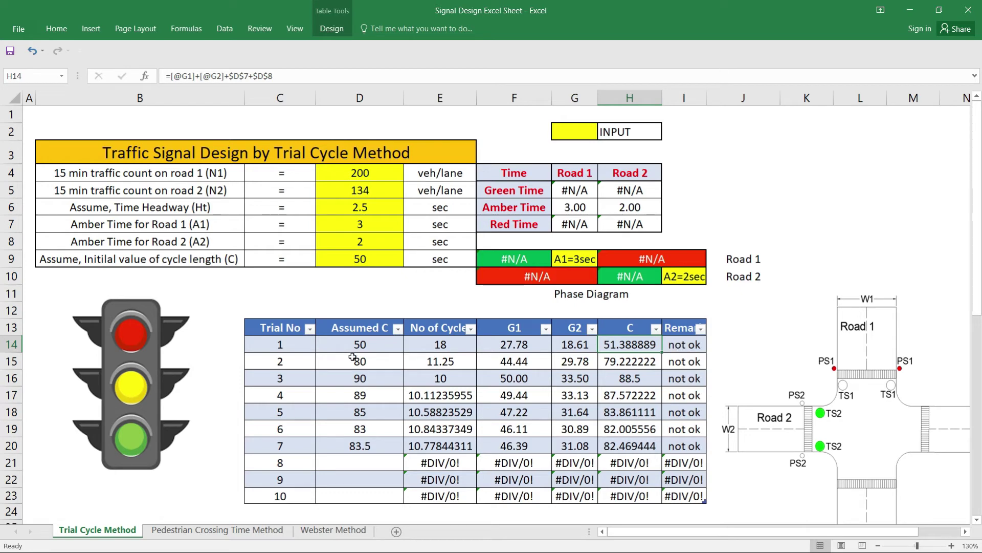
Step: Clear the old assumed cycle values for trials 2 onward and review the table's columns
left_click_drag(353, 357, 368, 445)
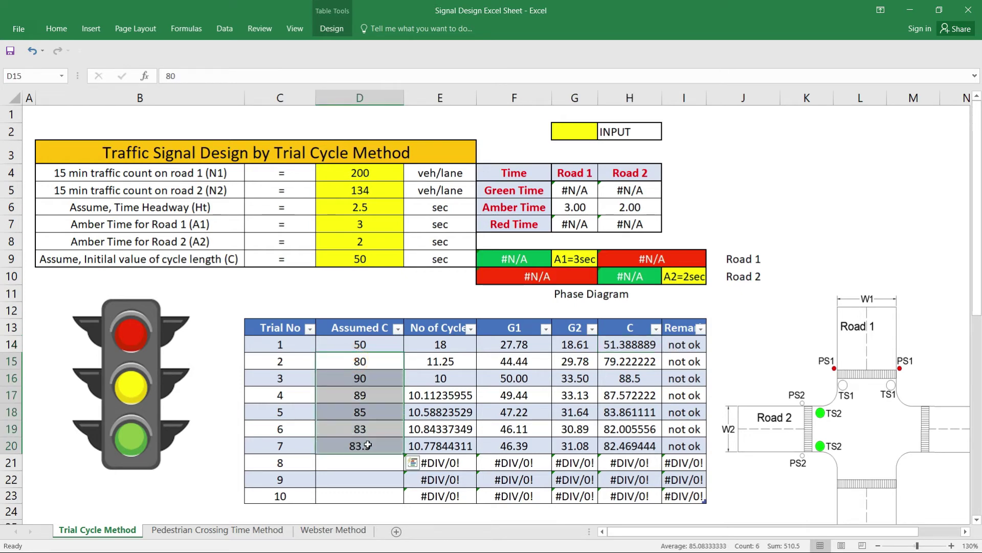
key("Delete")
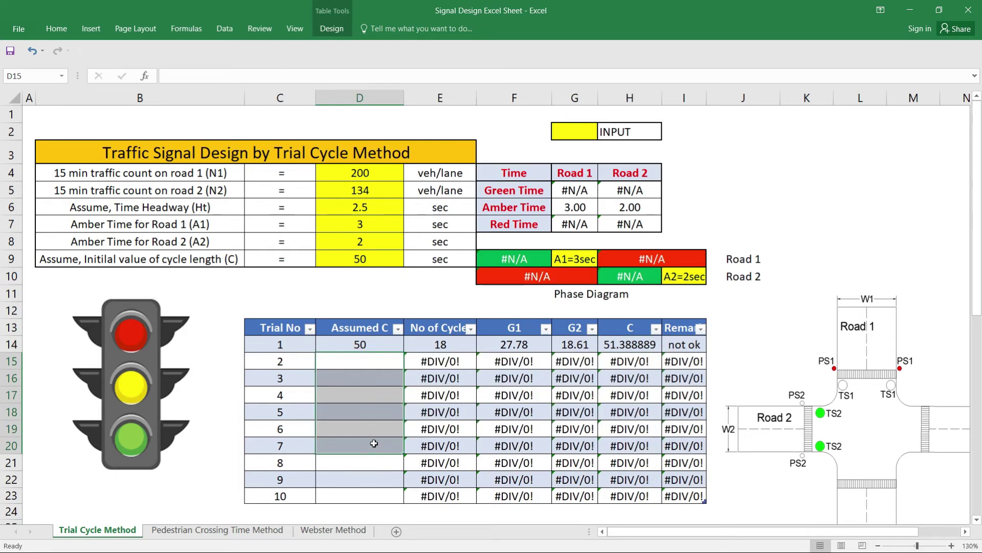
left_click_drag(368, 361, 377, 481)
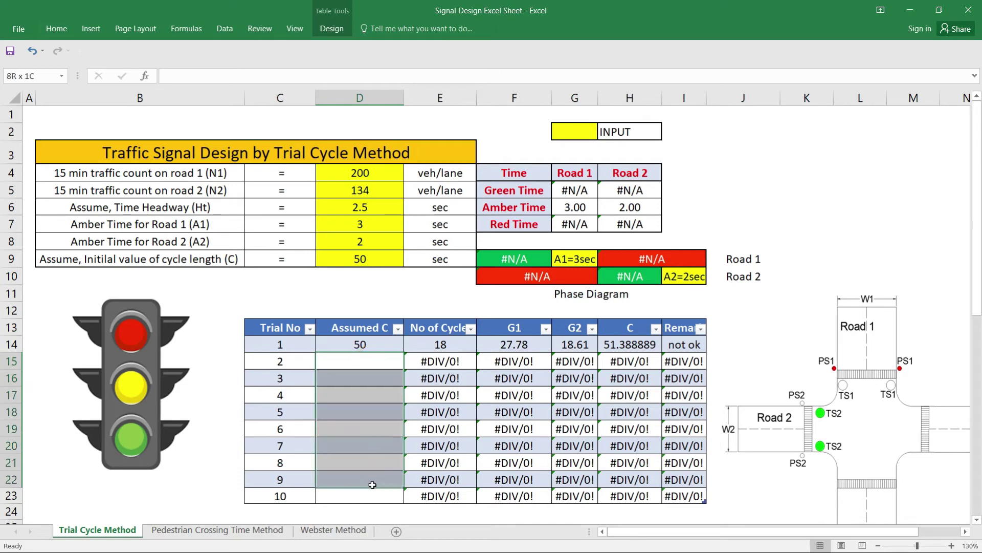
left_click(359, 349)
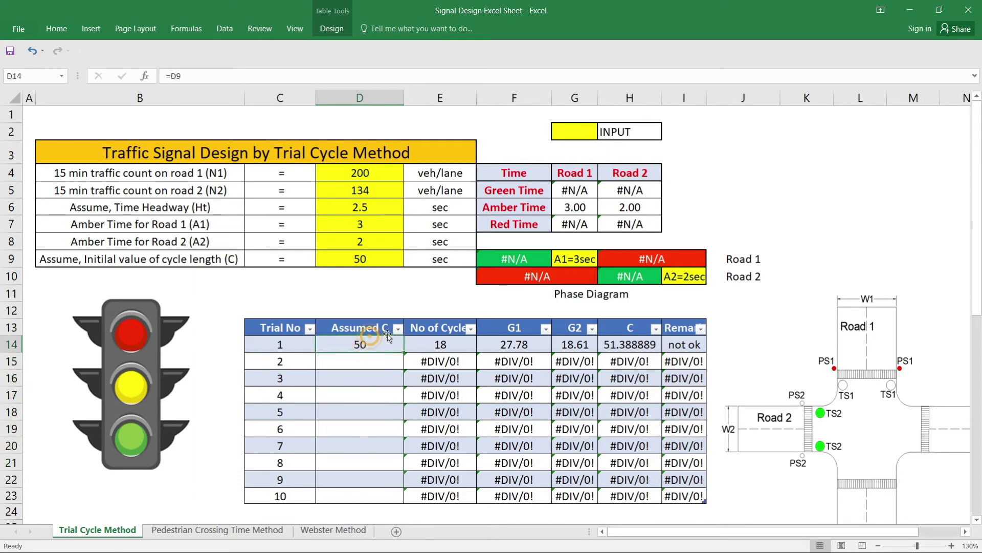
left_click(429, 326)
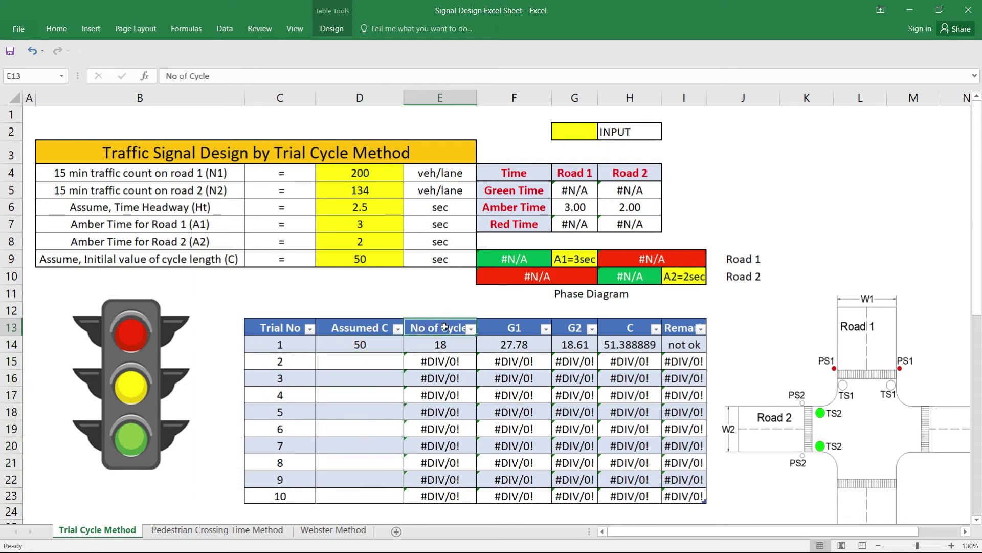
left_click_drag(512, 330, 661, 332)
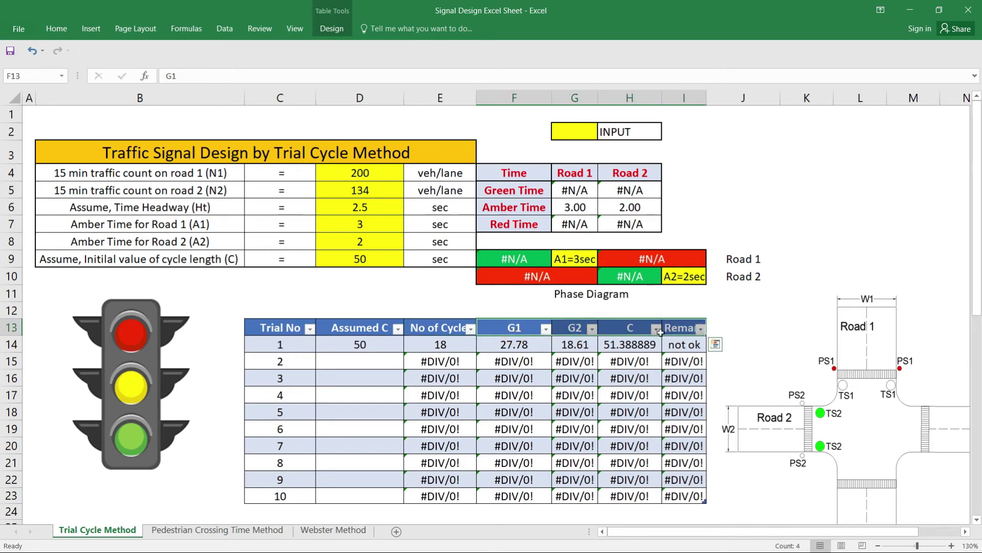
left_click(348, 348)
left_click(348, 359)
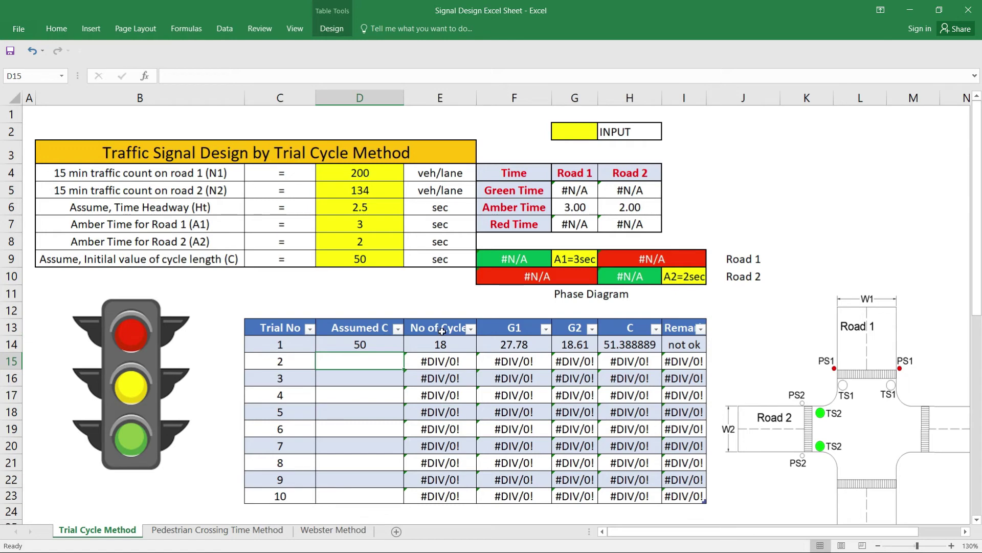
left_click(617, 350)
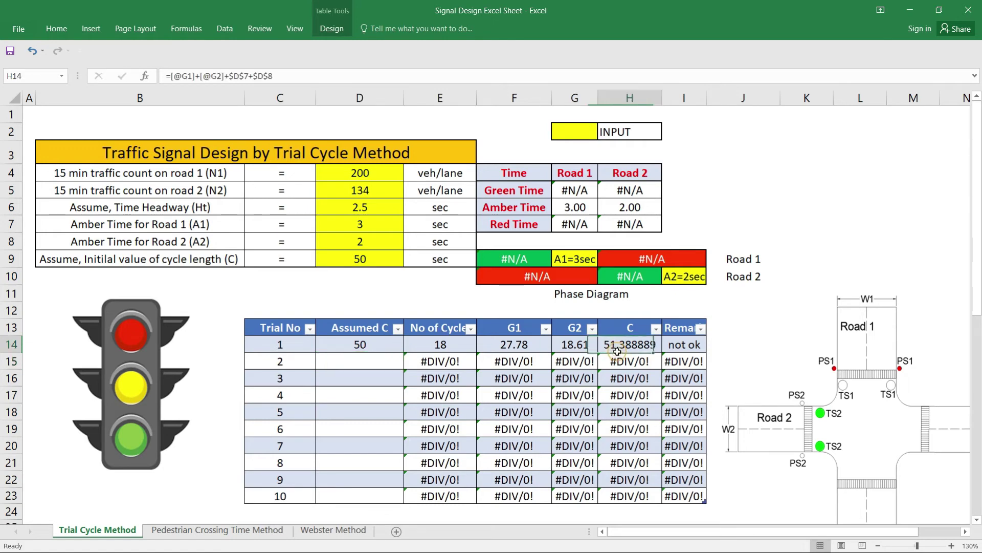
left_click(327, 365)
Step: Enter assumed cycles 55, 60, 65, 70 and 69 for trials 2 to 6
type("5")
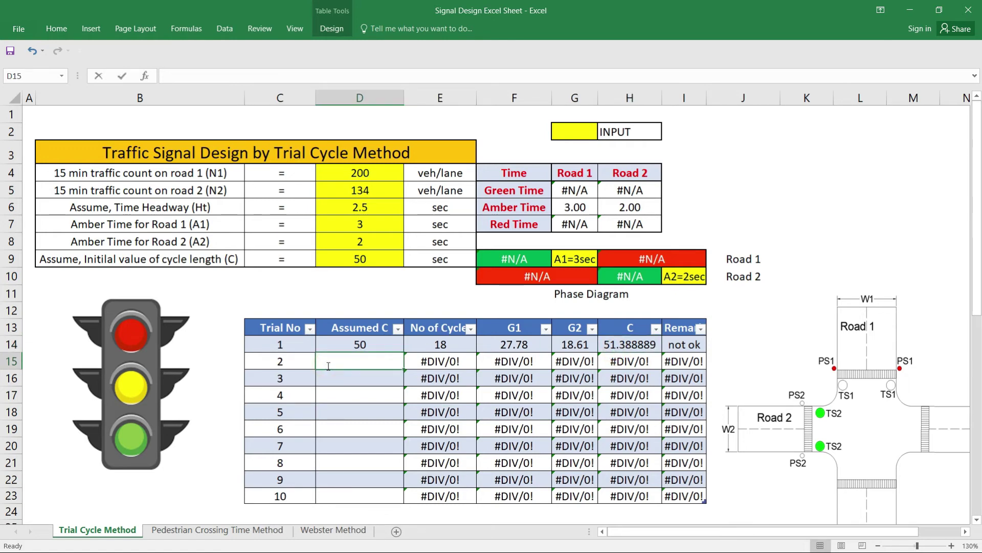
type("5")
key("Return")
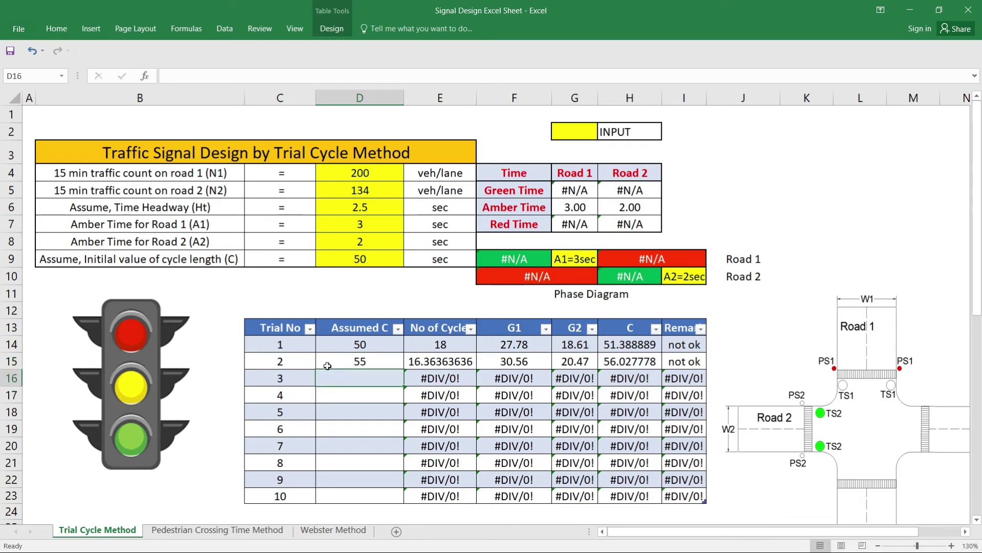
type("60")
key("Return")
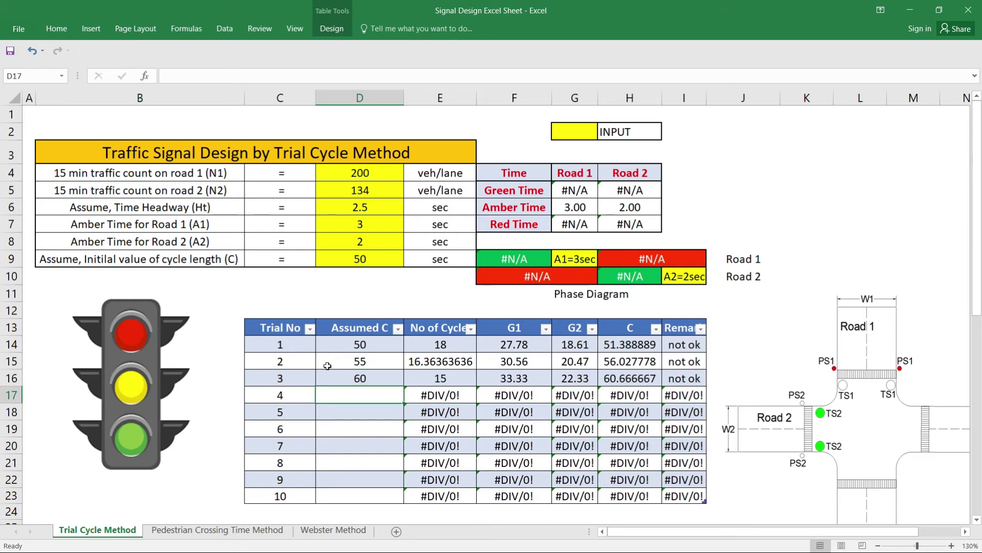
type("65")
key("Return")
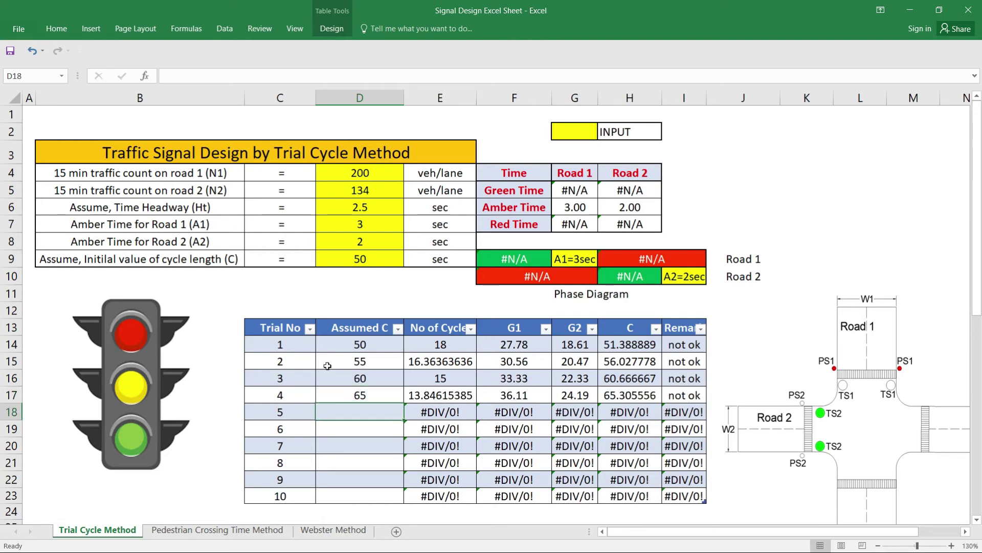
type("70")
key("Return")
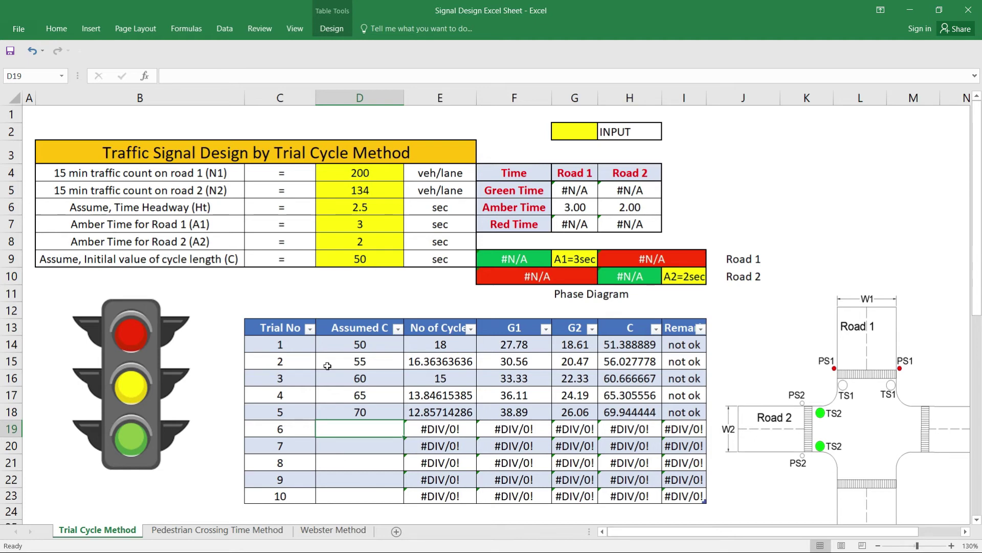
type("69")
key("Return")
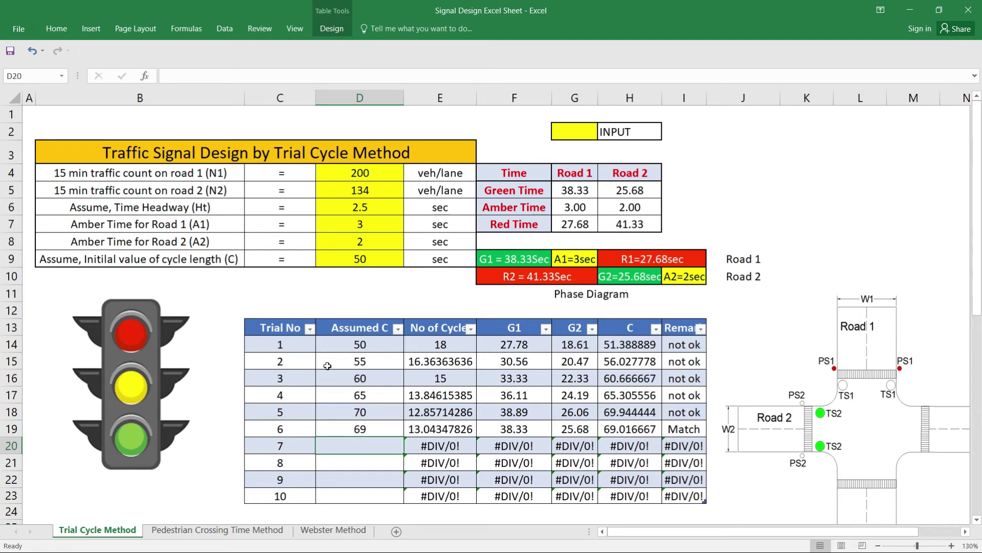
left_click(629, 429)
left_click(688, 429)
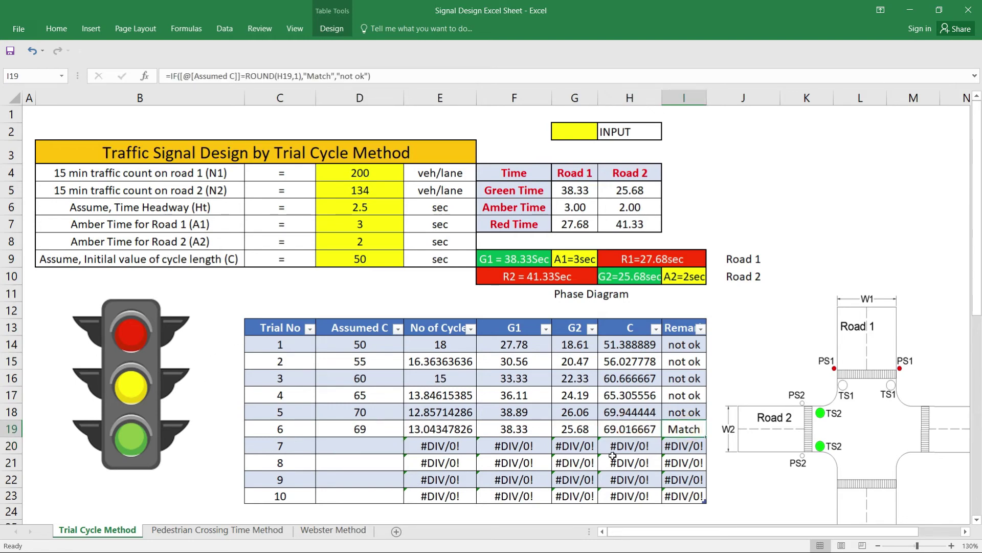
left_click(626, 428)
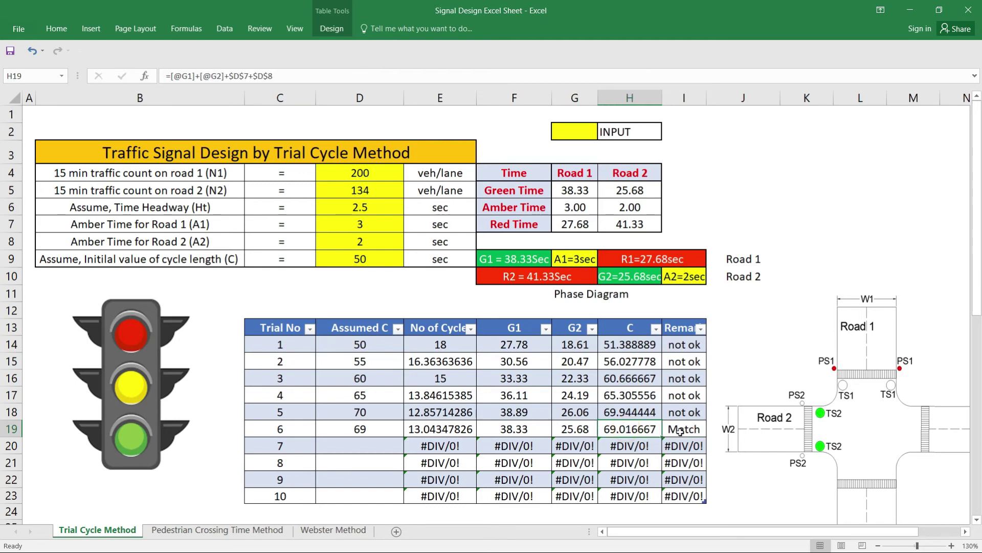
left_click_drag(346, 425, 680, 431)
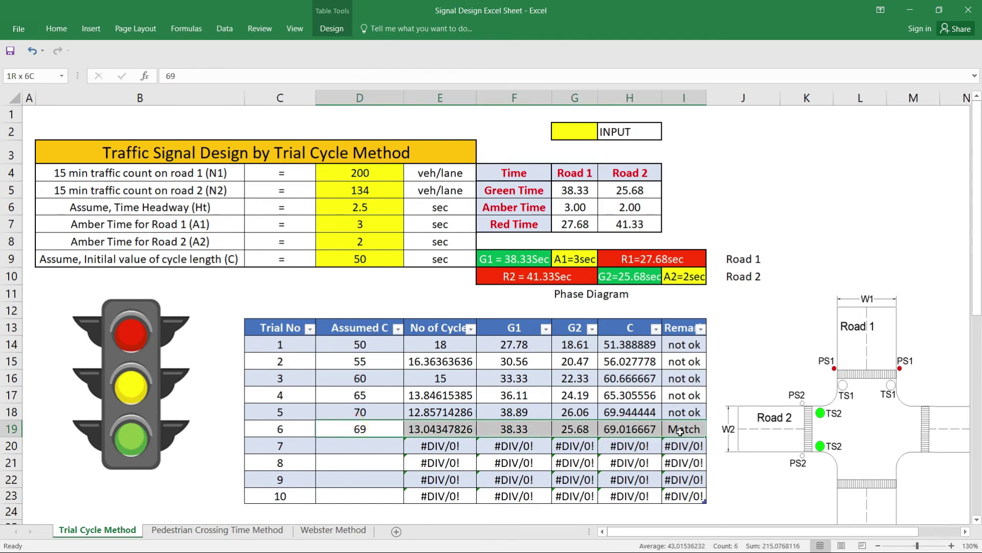
left_click(346, 432)
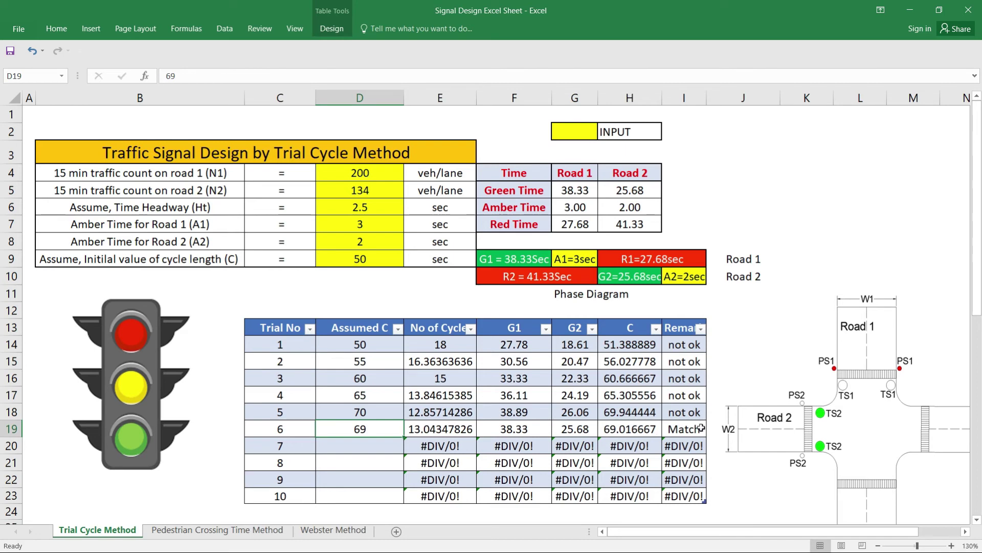
left_click(684, 430)
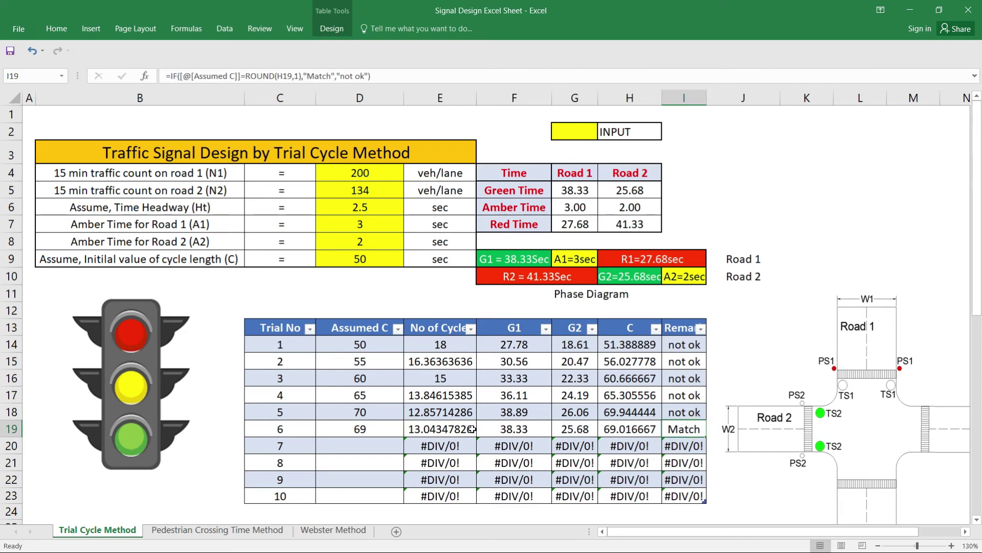
left_click(512, 425)
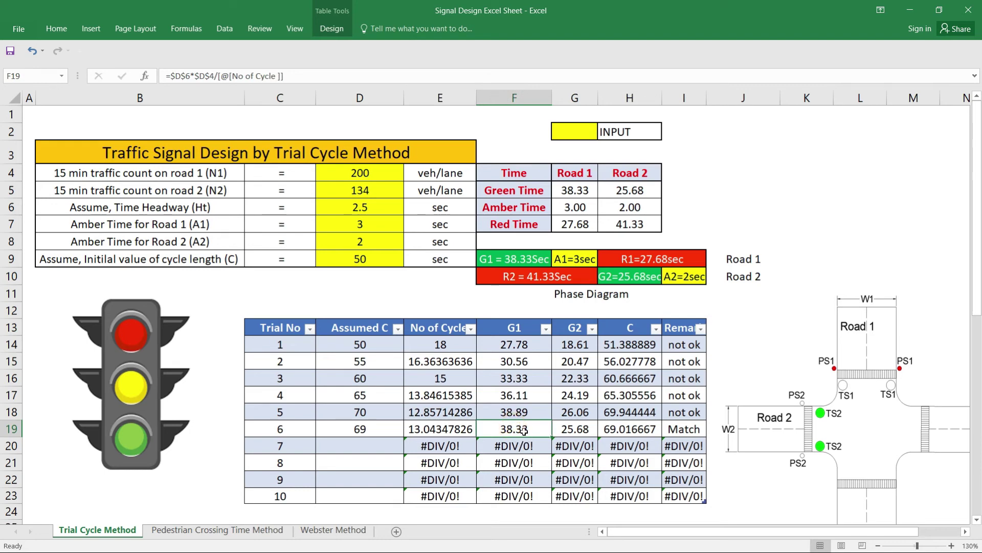
left_click(571, 189)
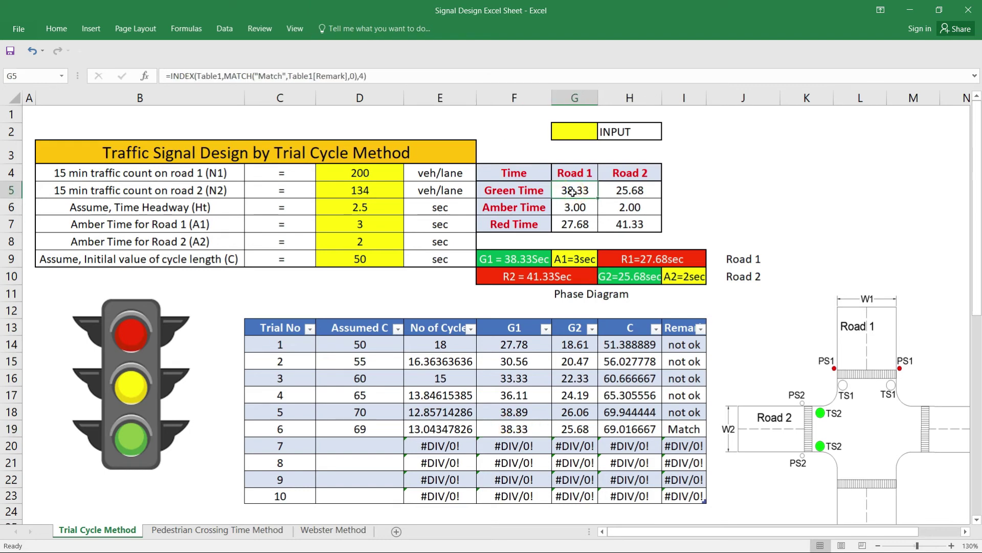
left_click(579, 429)
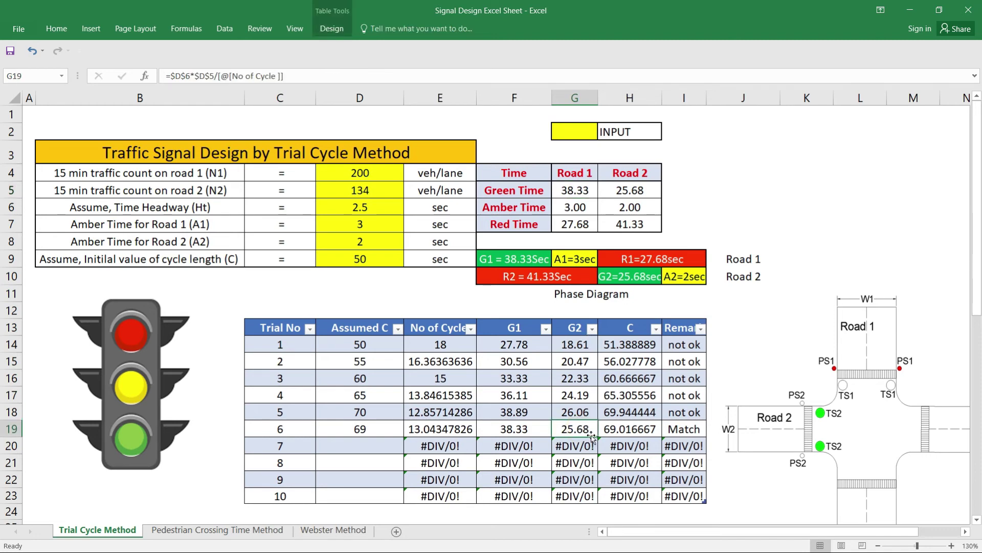
left_click(638, 187)
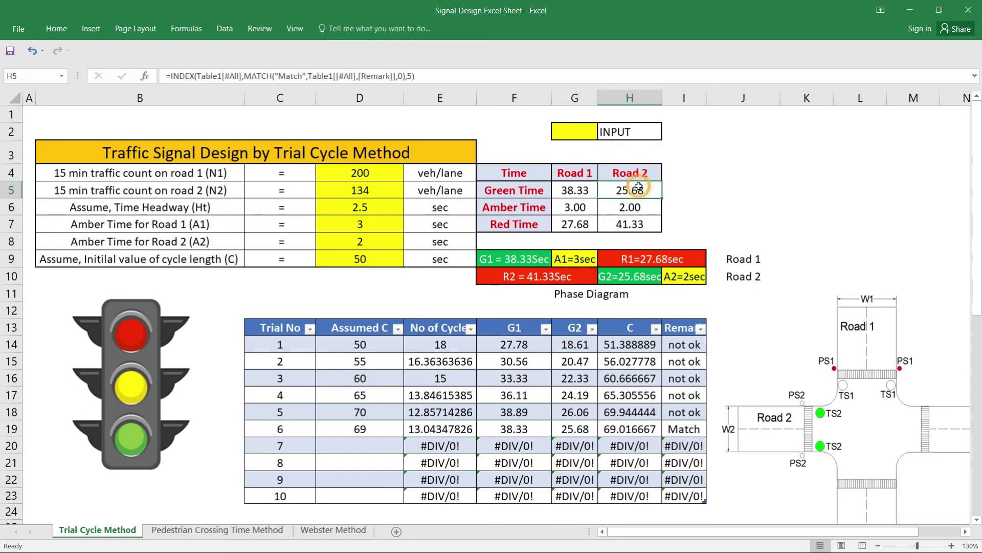
left_click_drag(568, 207, 631, 208)
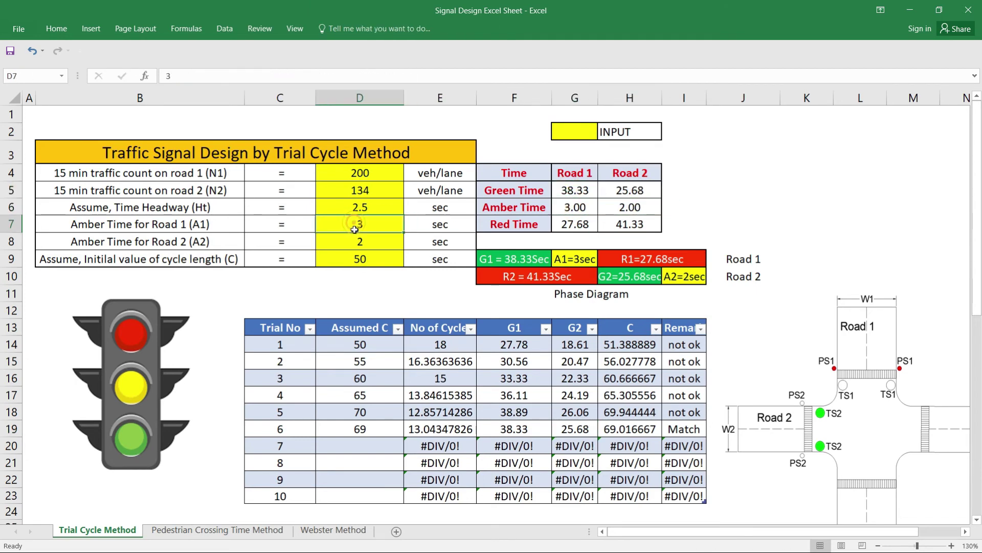
left_click_drag(358, 224, 358, 241)
mouse_move(578, 204)
left_mouse_down()
mouse_move(629, 207)
mouse_move(634, 223)
left_mouse_up()
left_click(573, 224)
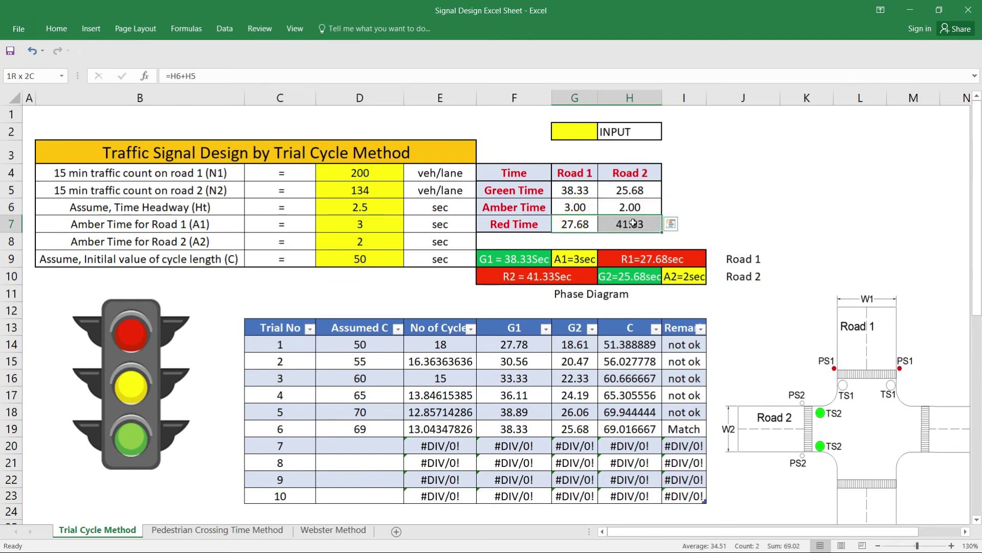
left_click(577, 221)
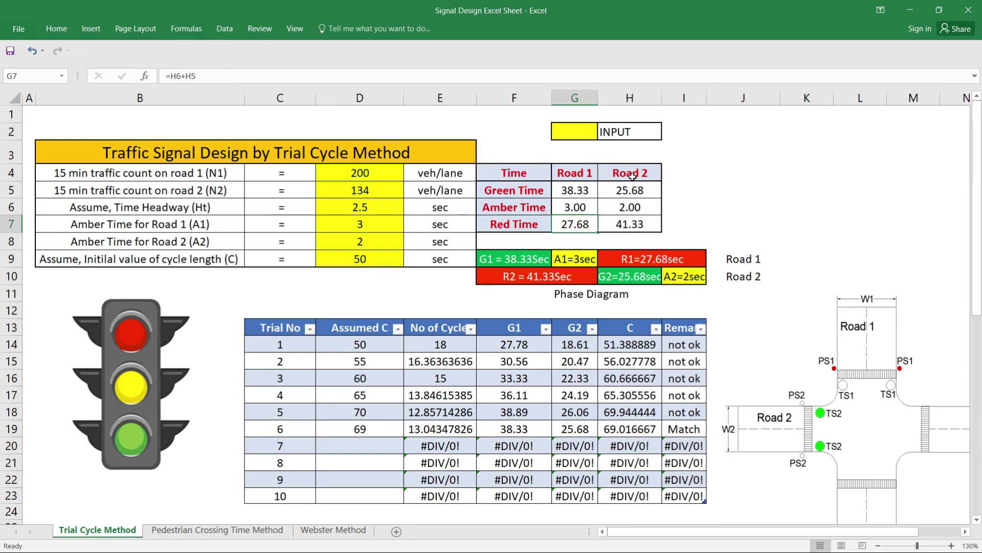
left_click_drag(630, 191, 630, 203)
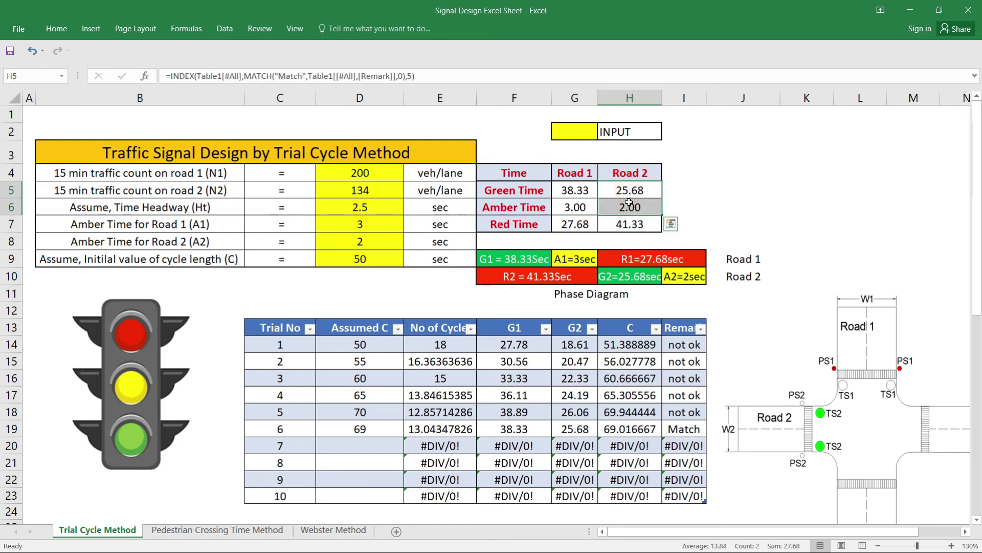
double_click(583, 225)
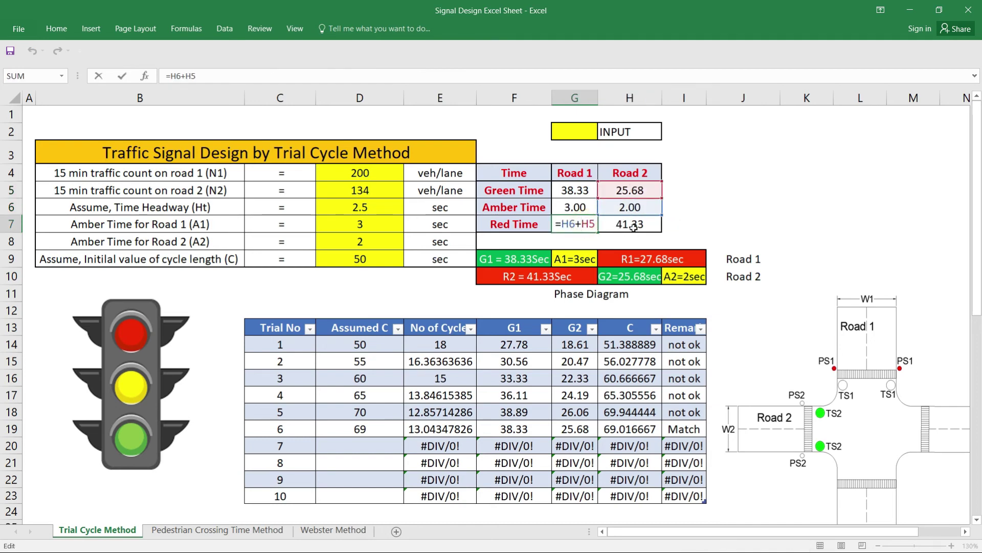
left_click(634, 228)
double_click(633, 225)
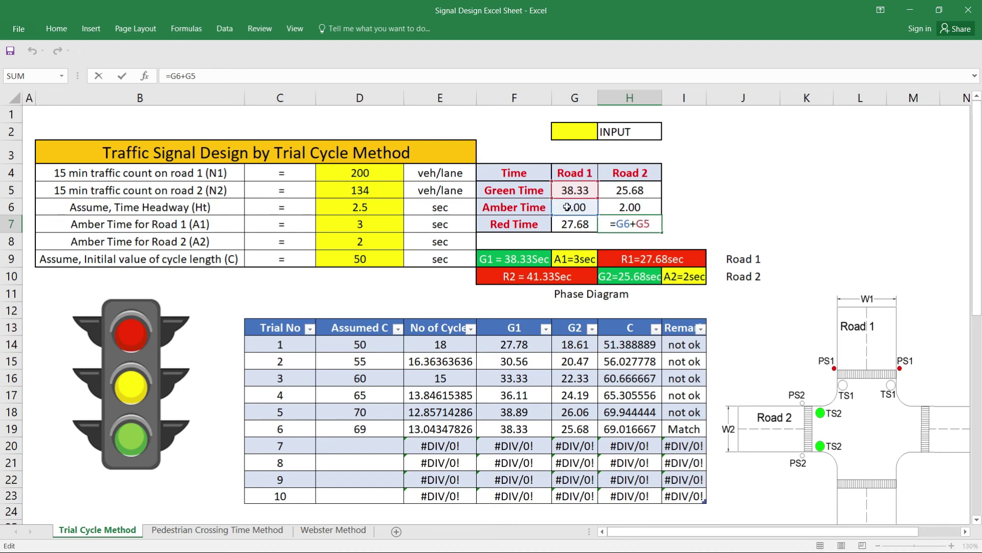
key("Escape")
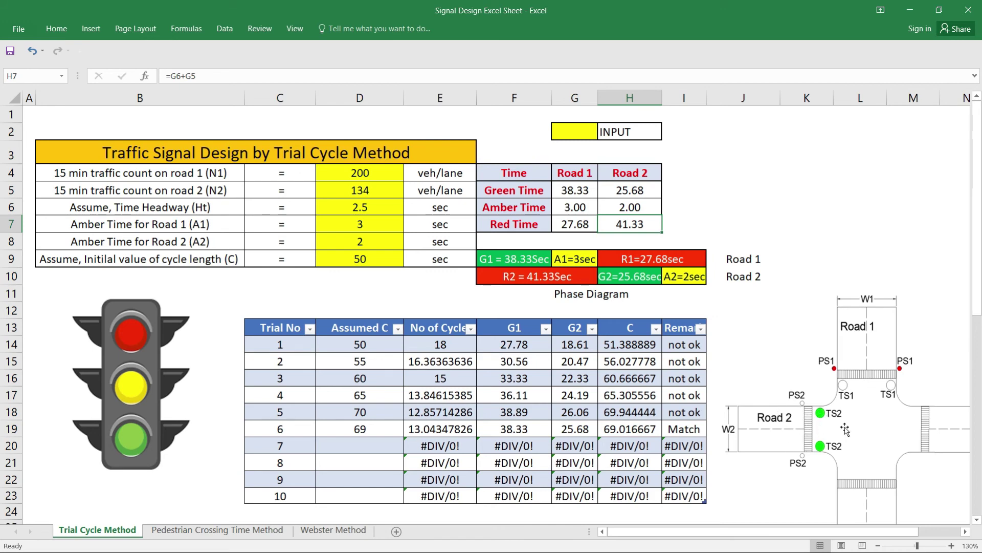
left_click_drag(842, 429, 897, 437)
left_click_drag(813, 386, 757, 376)
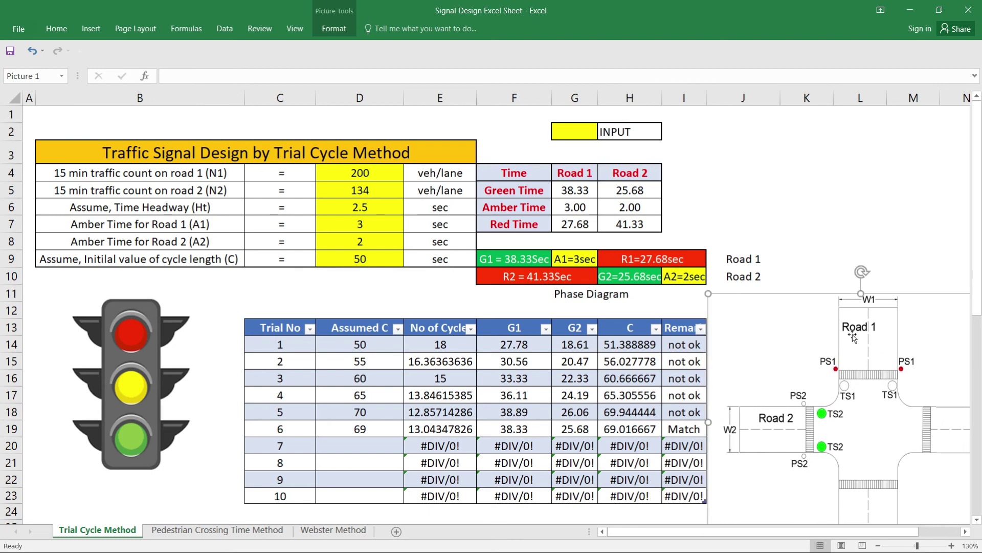
left_click(881, 217)
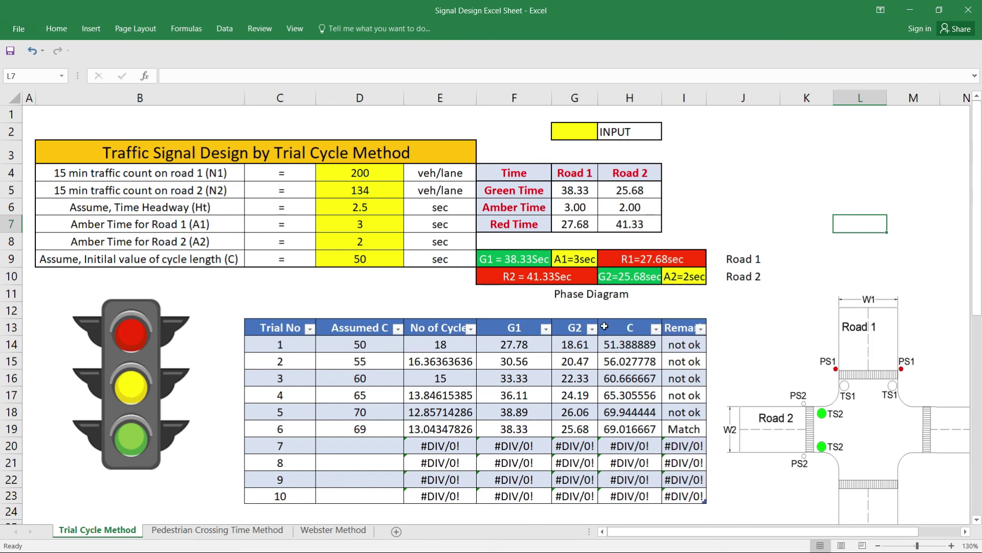
left_click(709, 163)
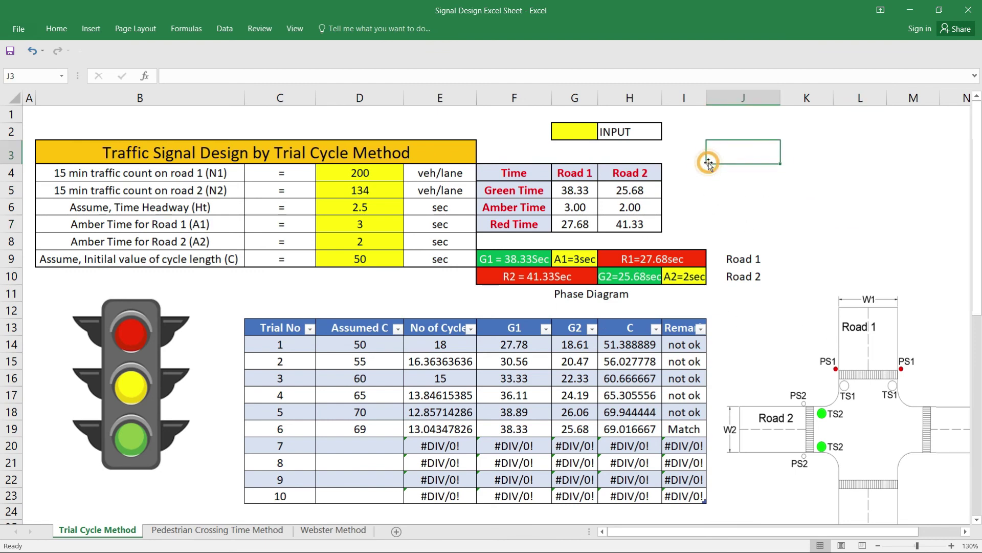
left_click(531, 270)
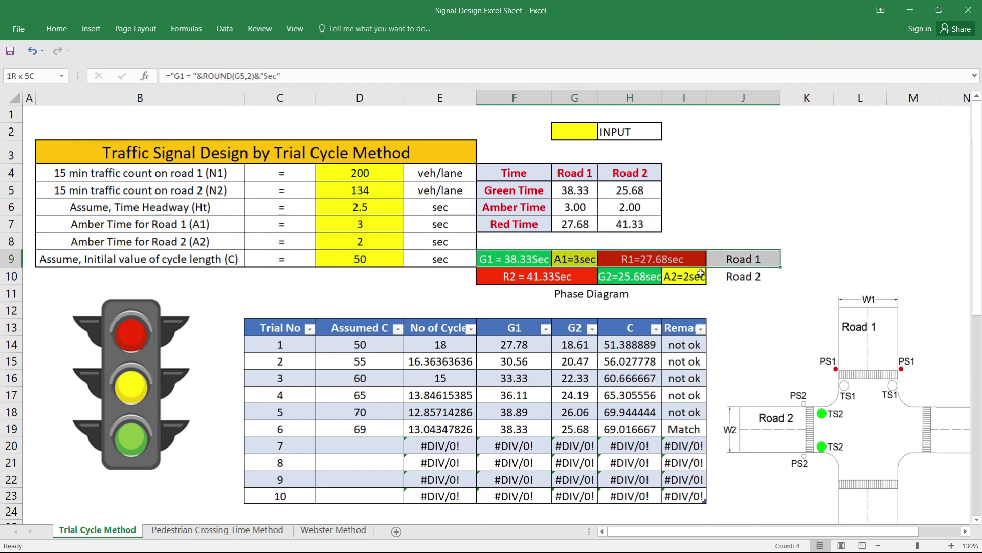
left_click(771, 173)
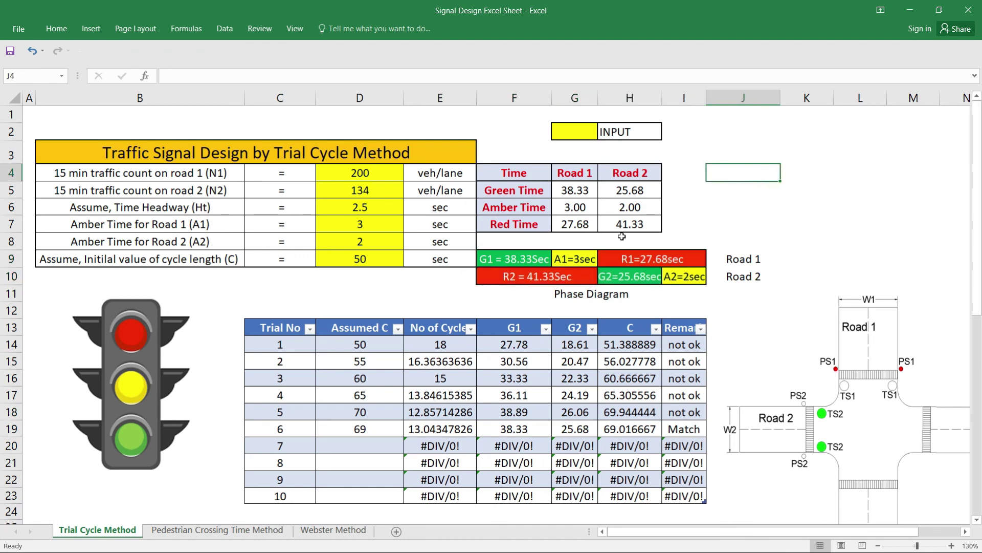
left_click(511, 254)
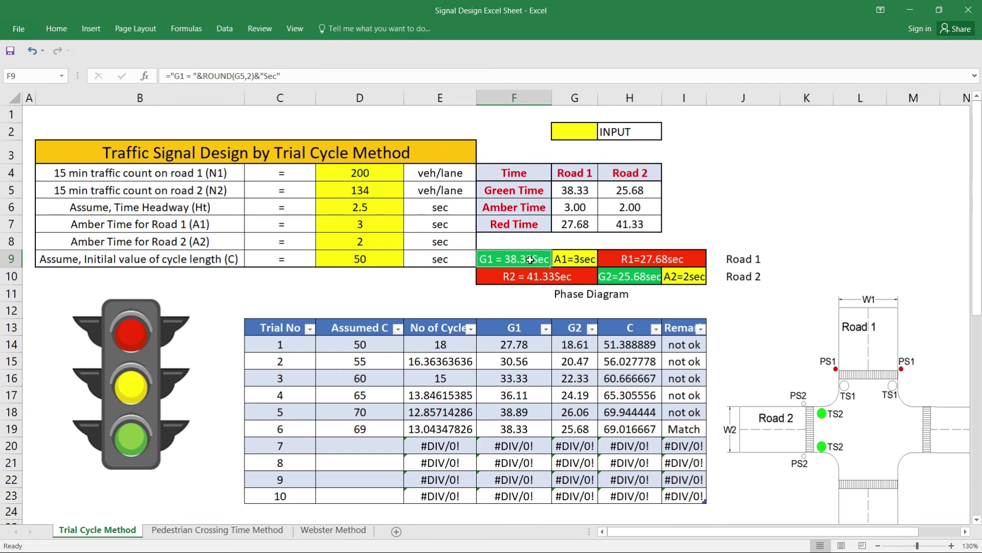
left_click(568, 259)
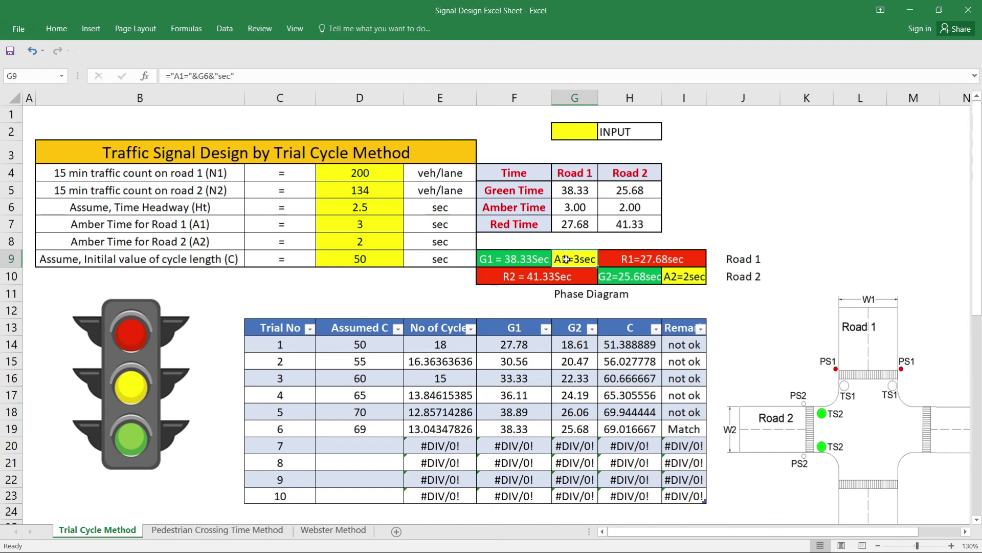
left_click(659, 259)
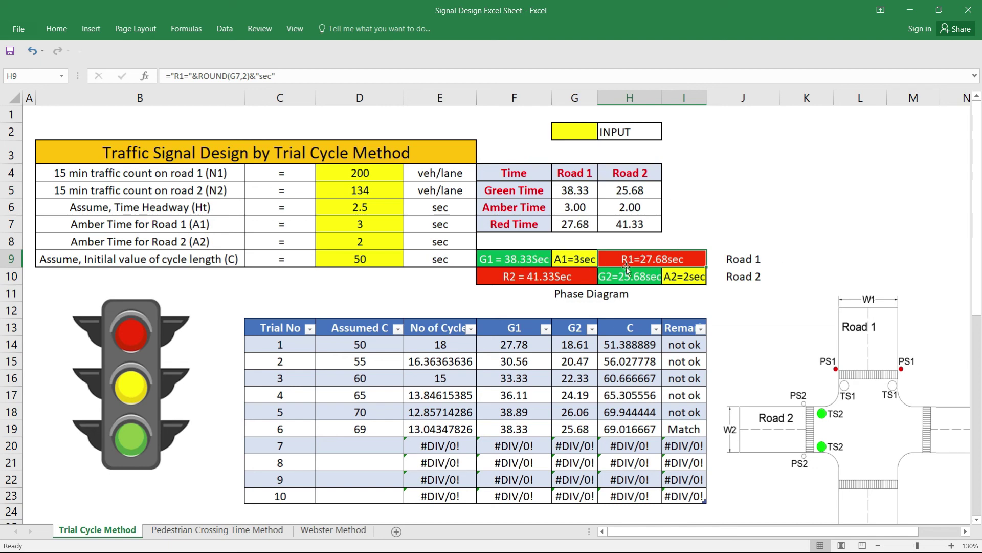
left_click(508, 258)
left_click(555, 258)
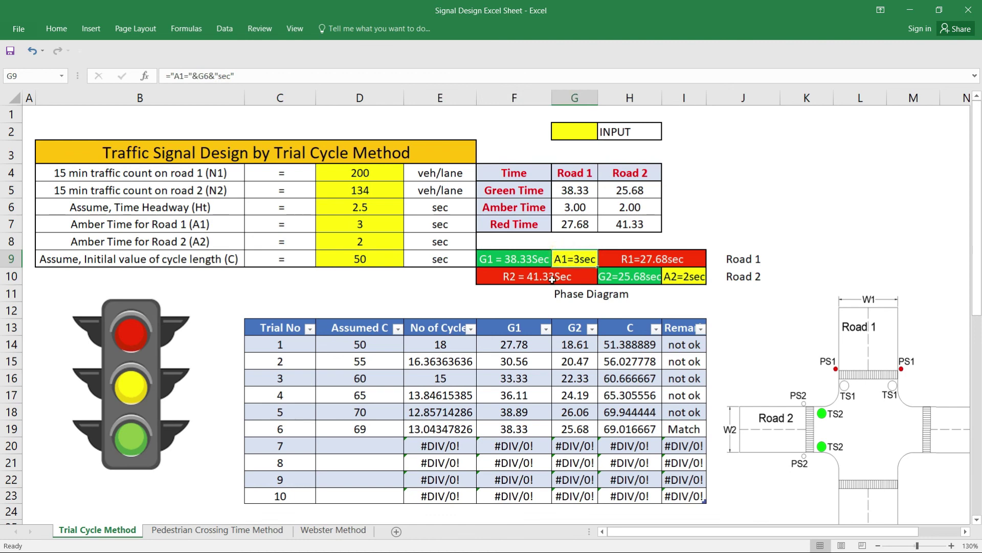
left_click(523, 276)
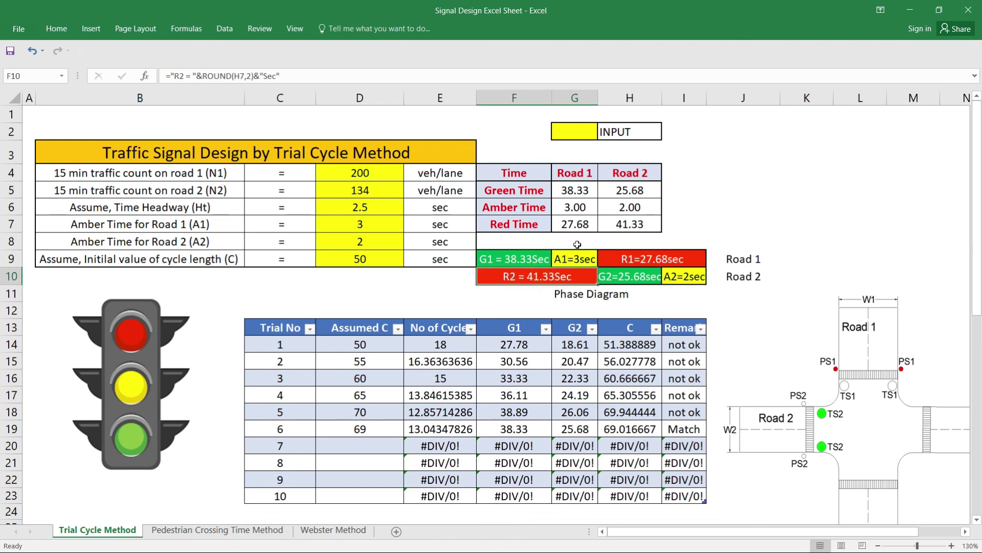
left_click(635, 224)
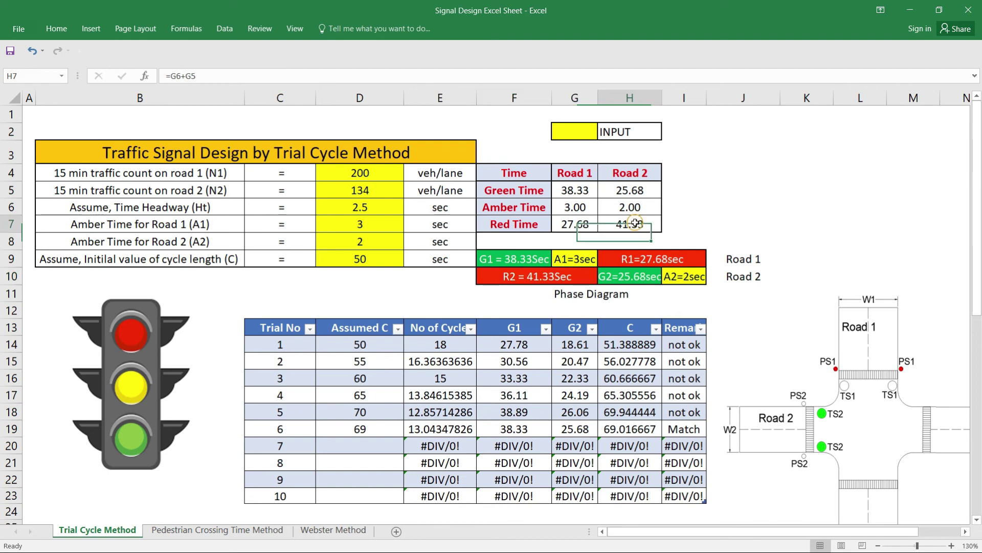
left_click(618, 279)
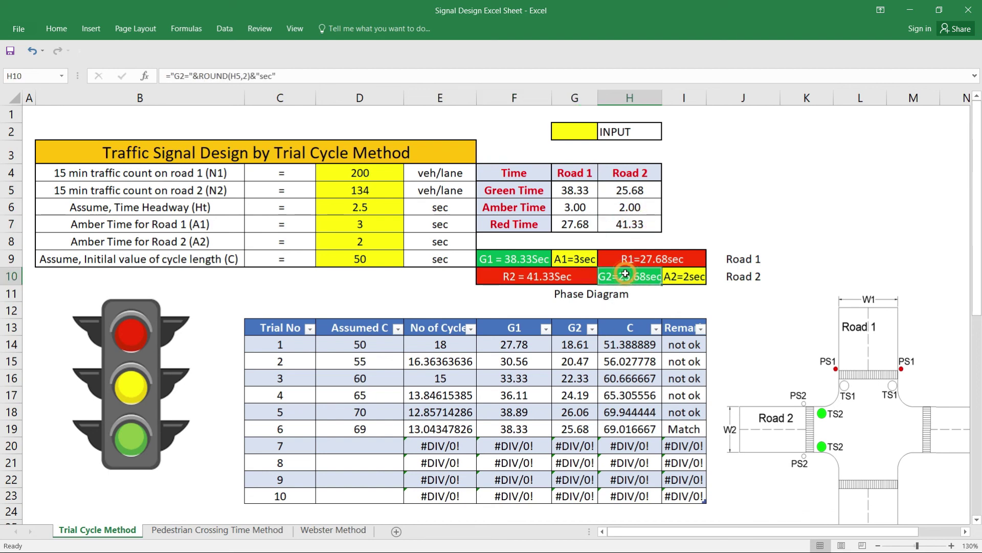
left_click(647, 190)
left_click(655, 279)
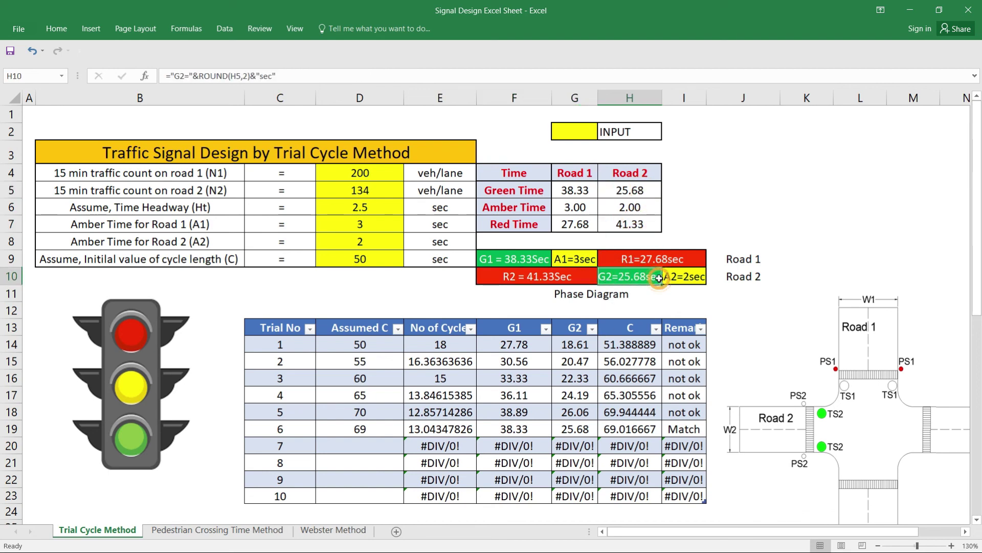
left_click(670, 255)
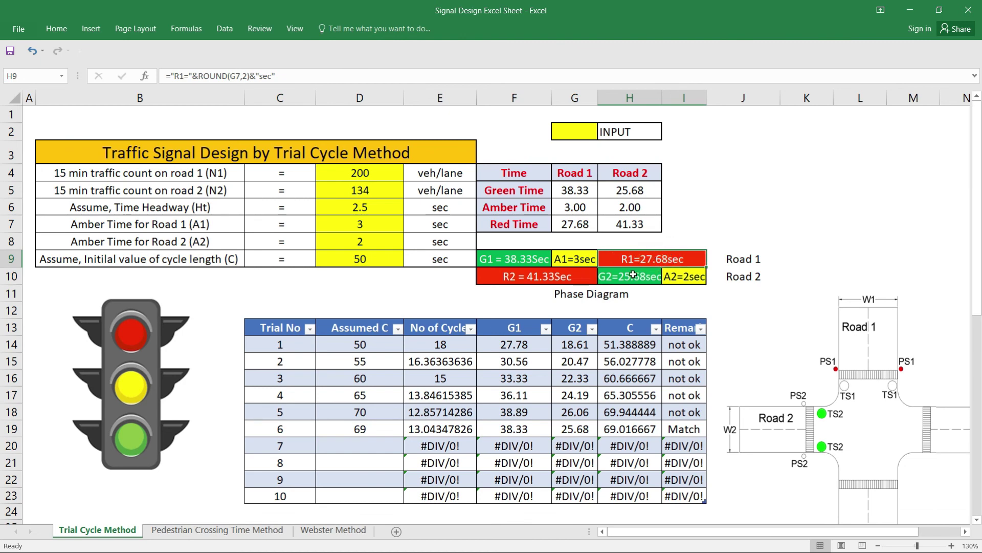
left_click(684, 277)
left_click(628, 276)
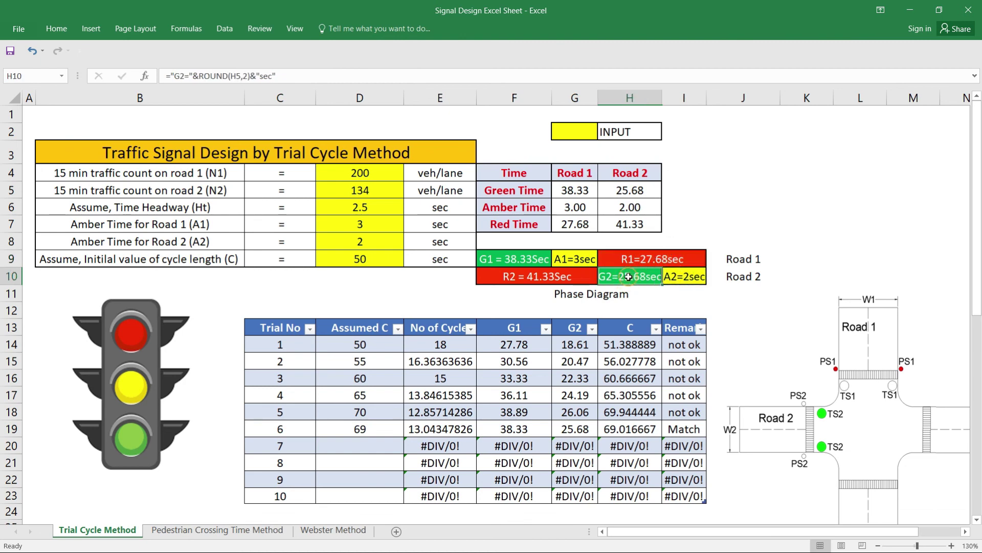
left_click(684, 274)
left_click(563, 277)
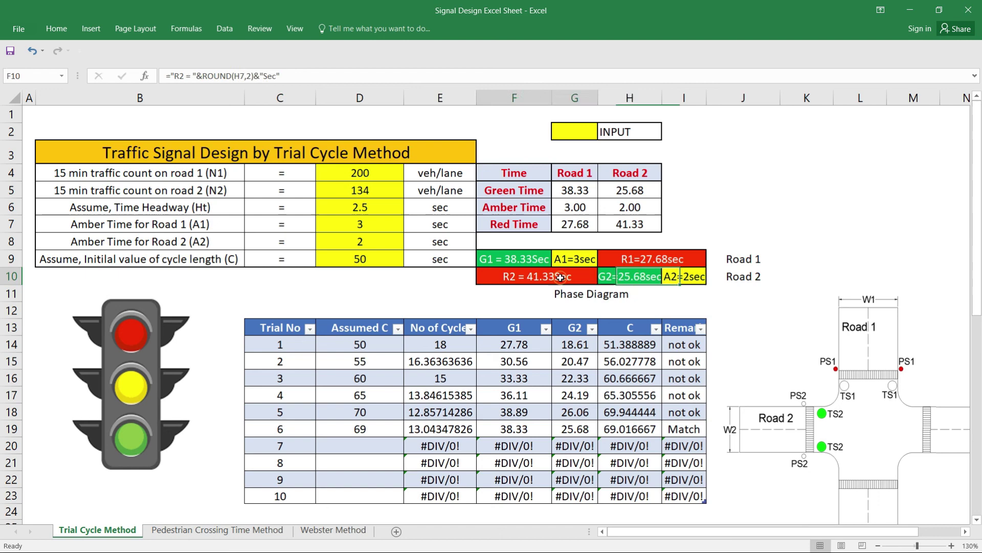
left_click(629, 276)
left_click(691, 276)
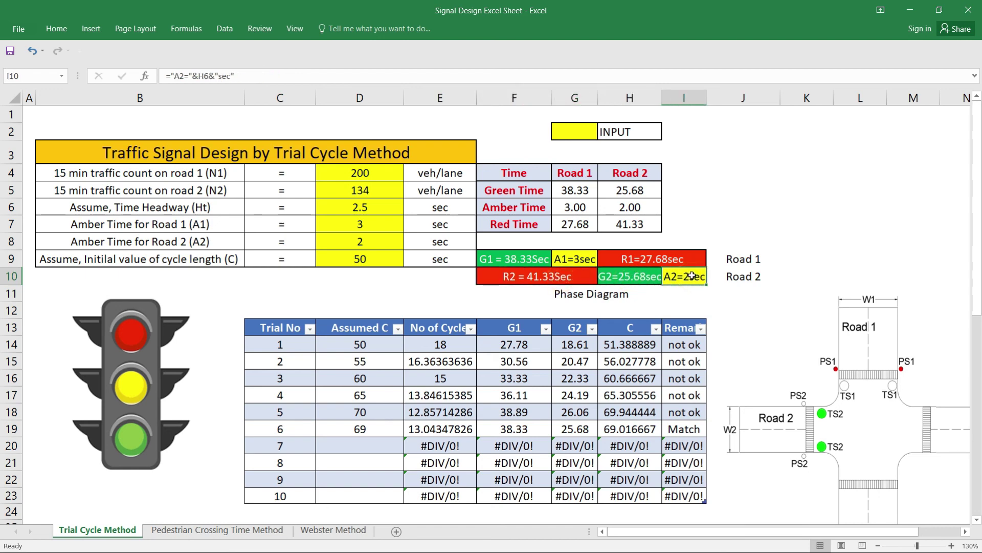
left_click_drag(629, 277, 690, 274)
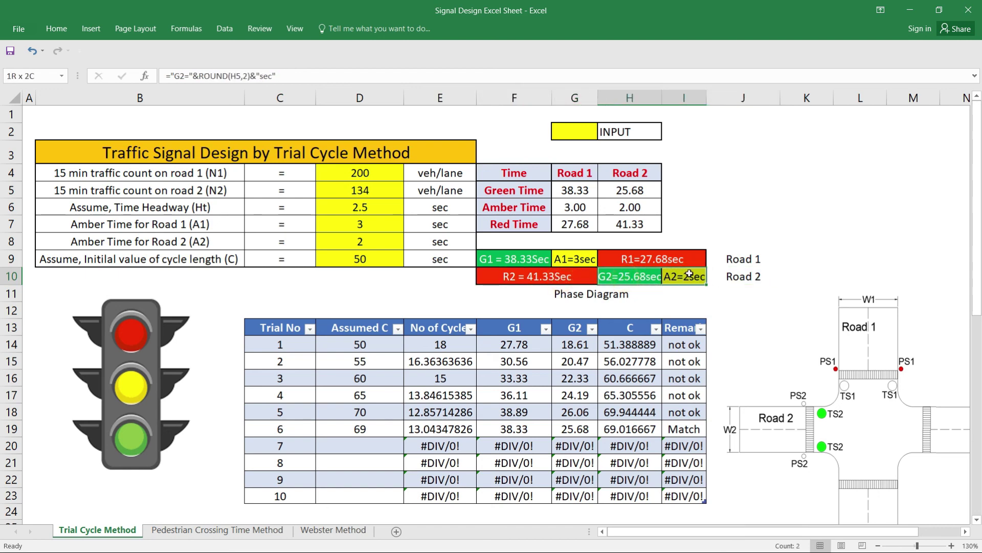
left_click(689, 275)
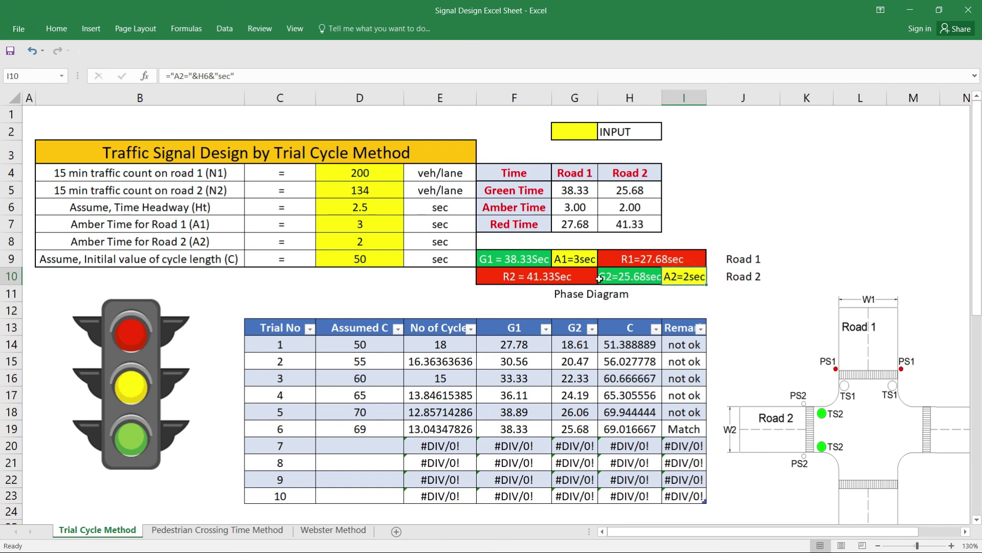